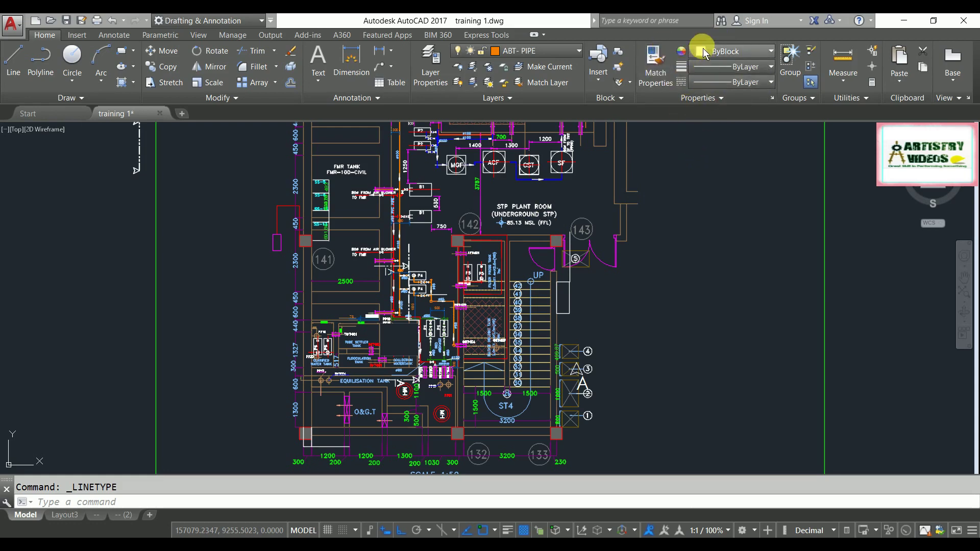
Open Linetype Manager via the Properties panel's Linetype list, choosing Other...
click(739, 82)
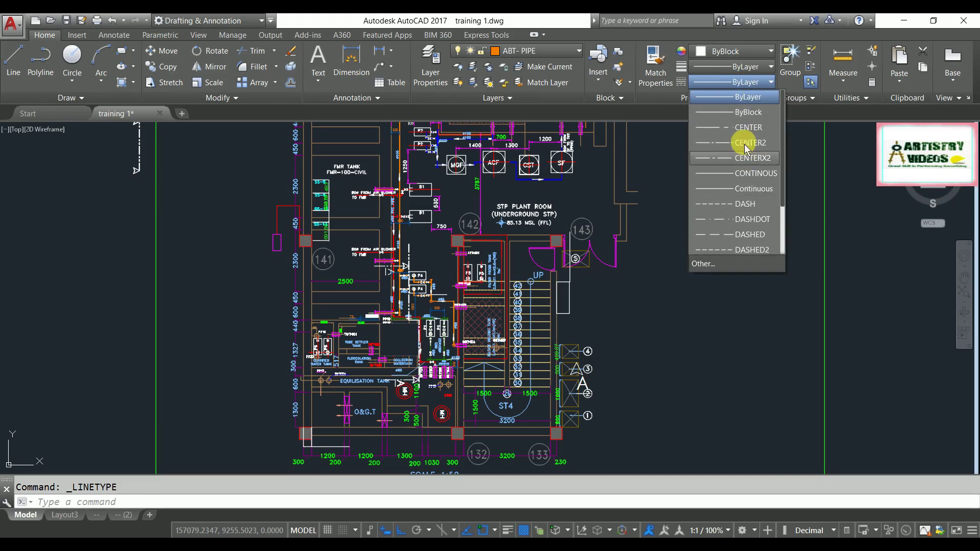
click(715, 264)
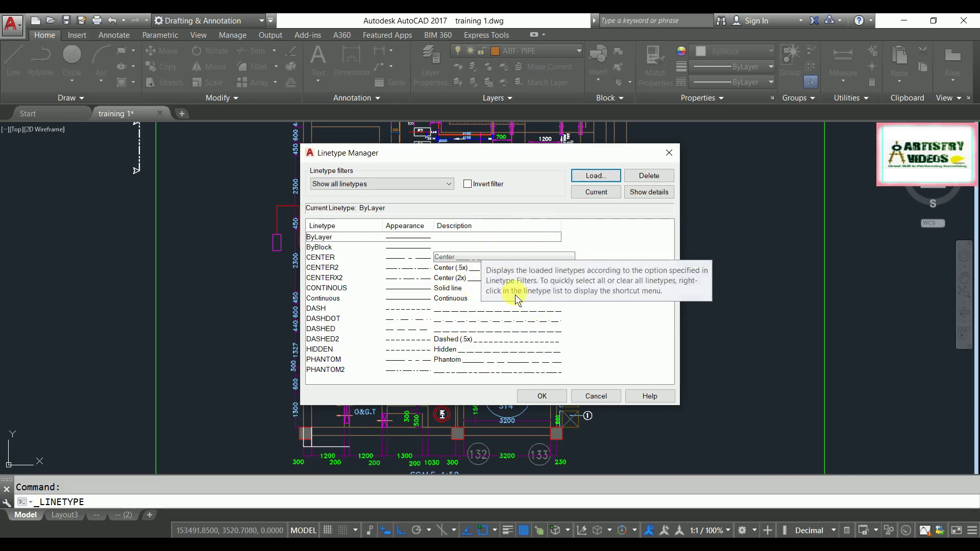
Open Load and browse acadiso.lin's linetypes down to GAS_LINE and HOT_WATER_SUPPLY
click(594, 179)
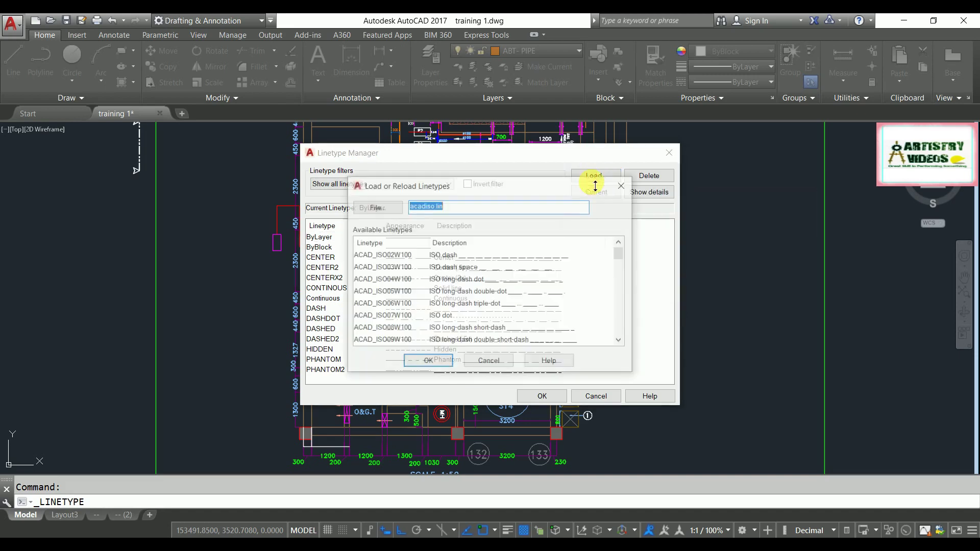
scroll(547, 278, down, 8)
scroll(545, 283, down, 4)
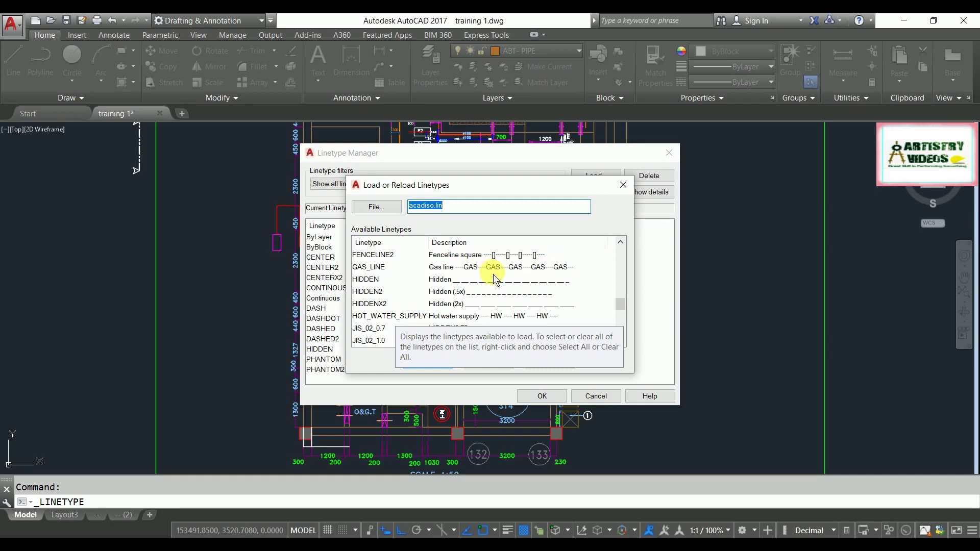
scroll(506, 275, down, 2)
scroll(602, 286, down, 2)
scroll(603, 287, down, 2)
click(600, 291)
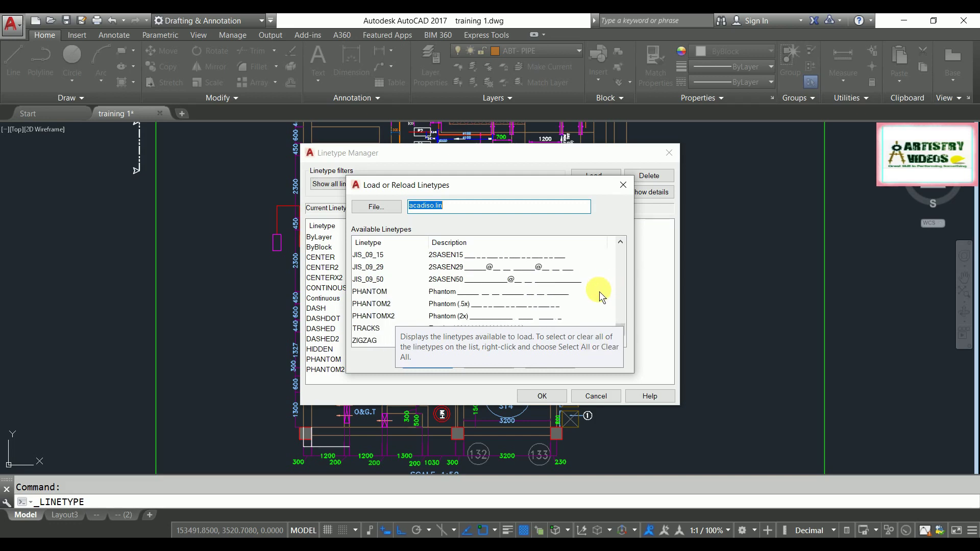
scroll(508, 323, up, 5)
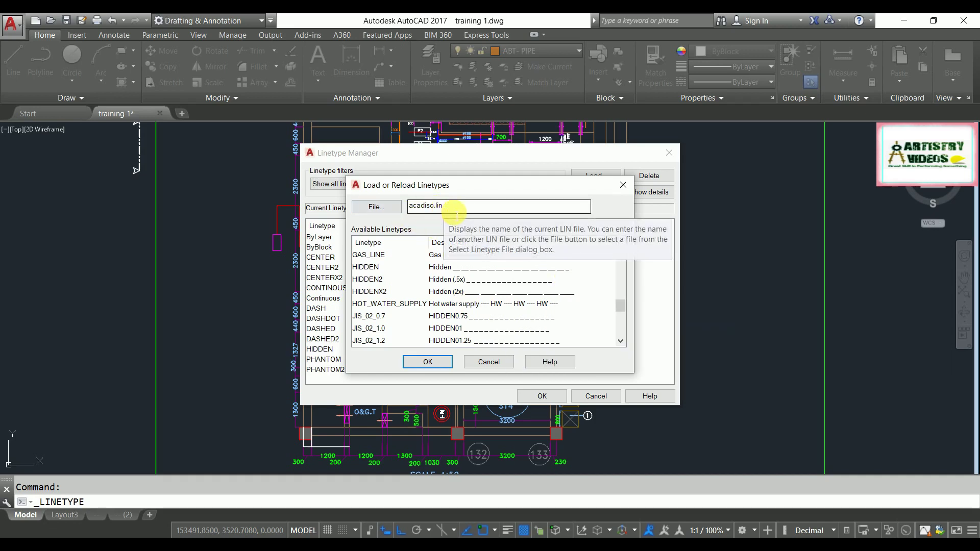
Copy the acadiso linetype file from the Support folder's file browser
click(377, 207)
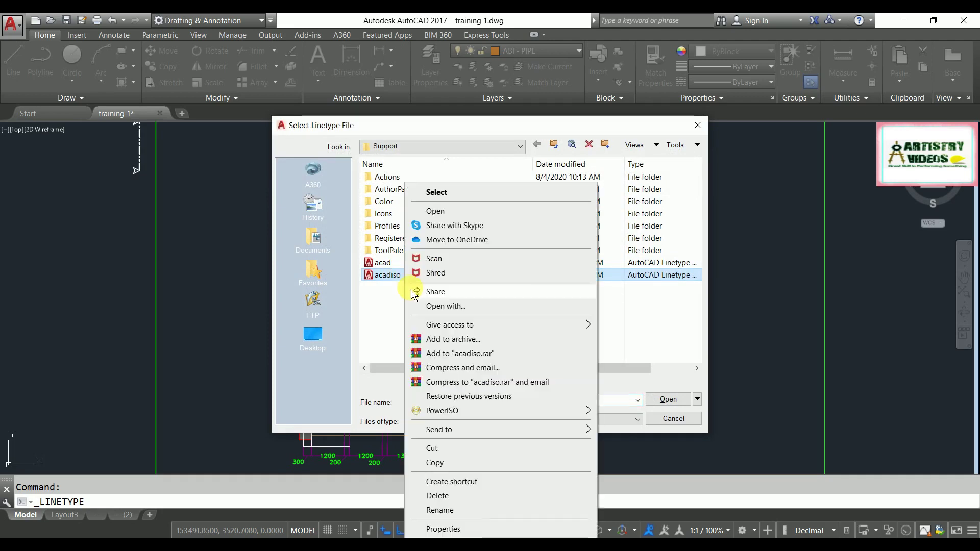
right_click(406, 279)
click(426, 344)
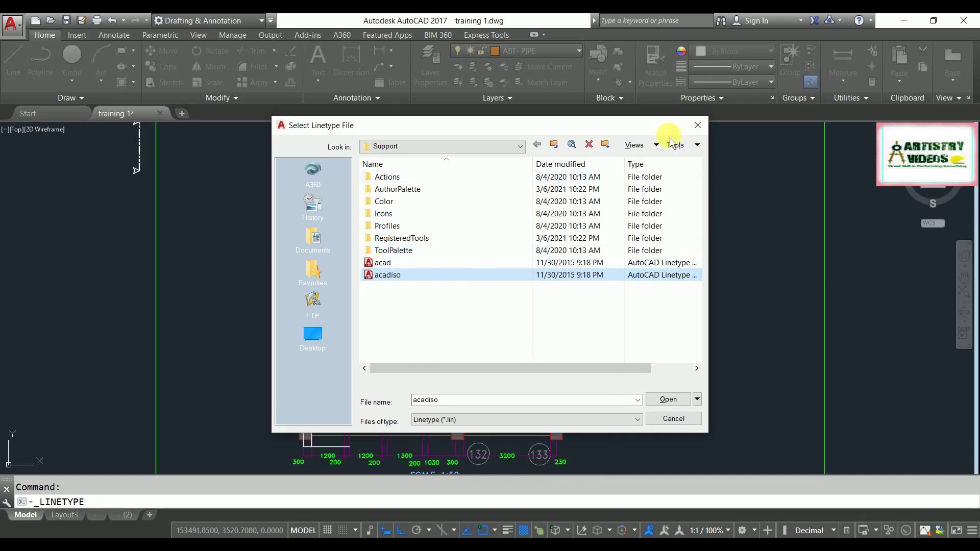
Close the file browser, Load and Linetype Manager dialogs, and minimize AutoCAD
click(698, 125)
click(623, 185)
click(669, 153)
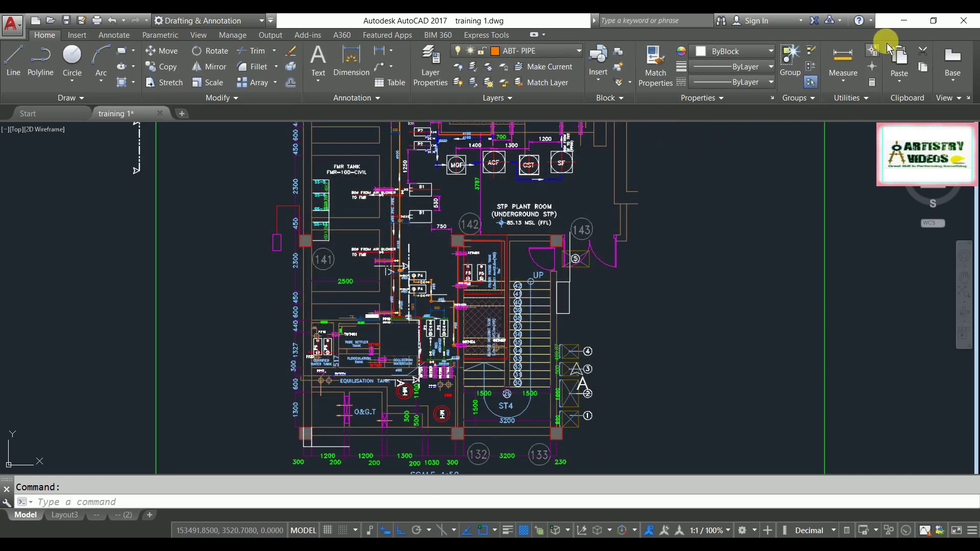
click(904, 21)
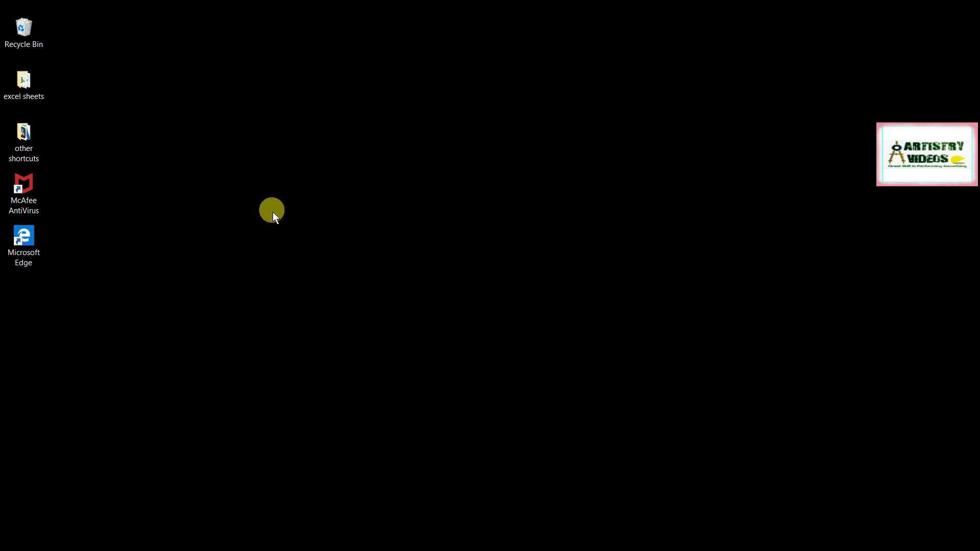
Paste the acadiso copy onto the desktop and open it with Notepad
right_click(255, 210)
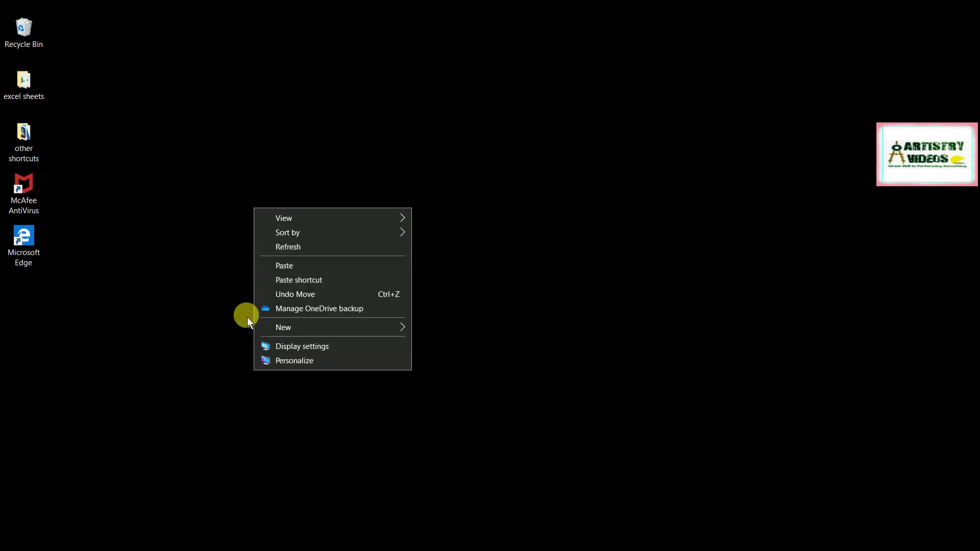
click(284, 266)
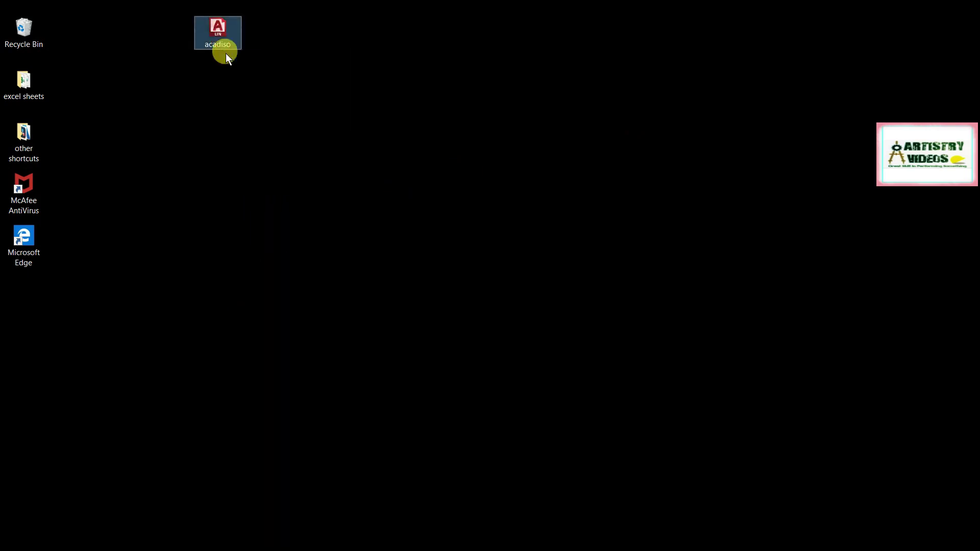
right_click(219, 38)
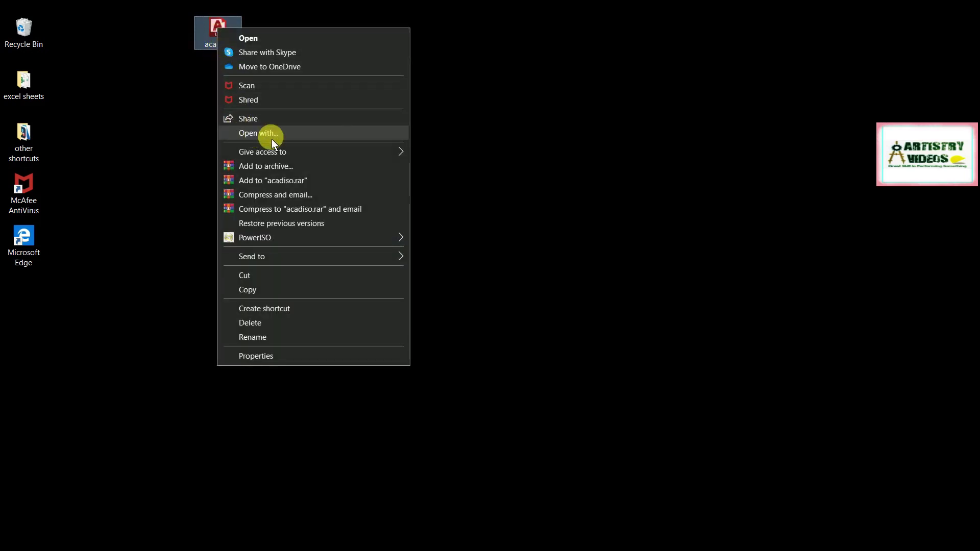
click(364, 135)
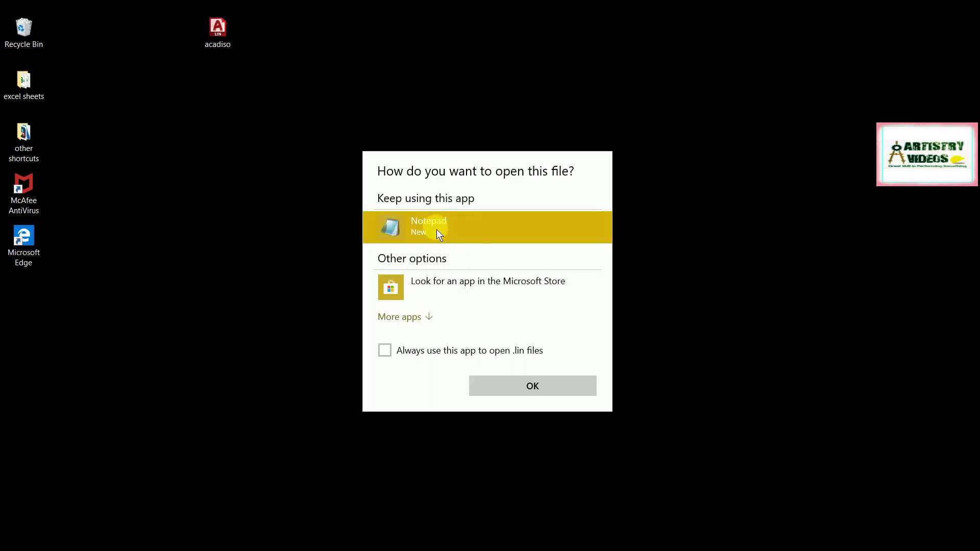
click(526, 393)
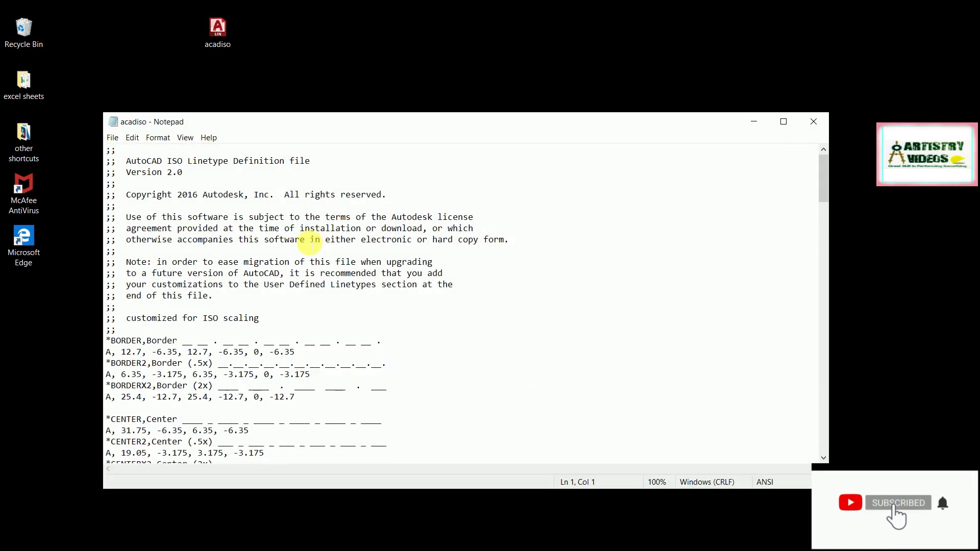
Scroll to the complex linetypes and select both HOT_WATER_SUPPLY definition lines
scroll(309, 244, down, 1)
scroll(309, 244, down, 13)
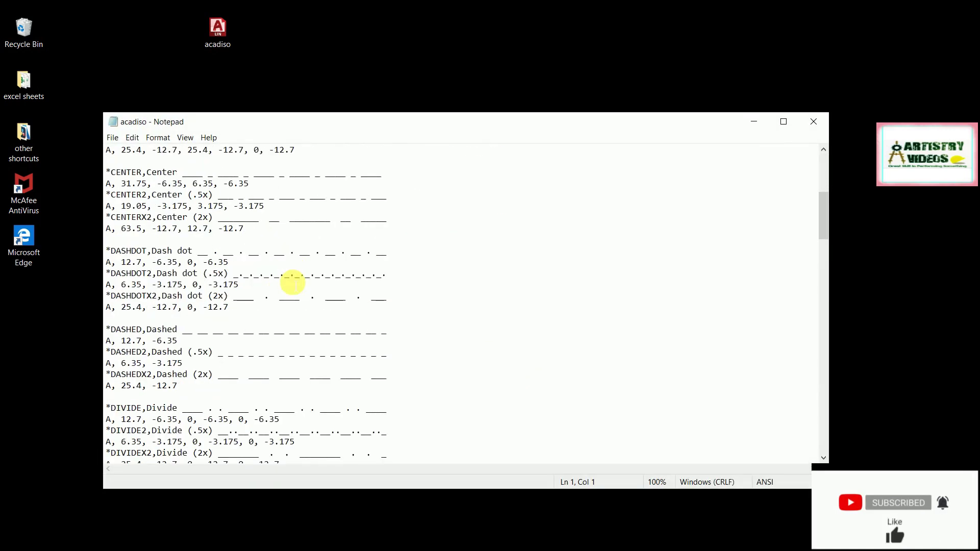
scroll(292, 282, down, 20)
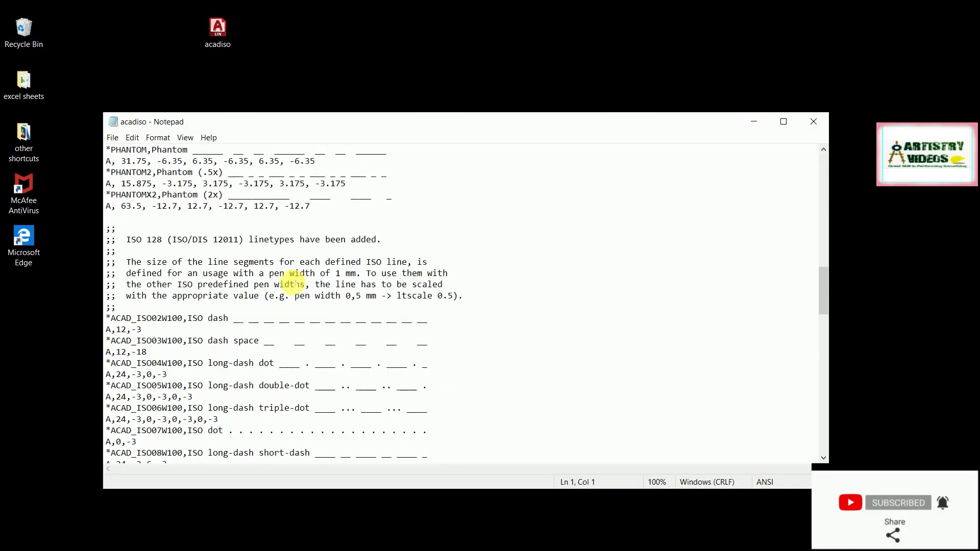
scroll(293, 282, down, 15)
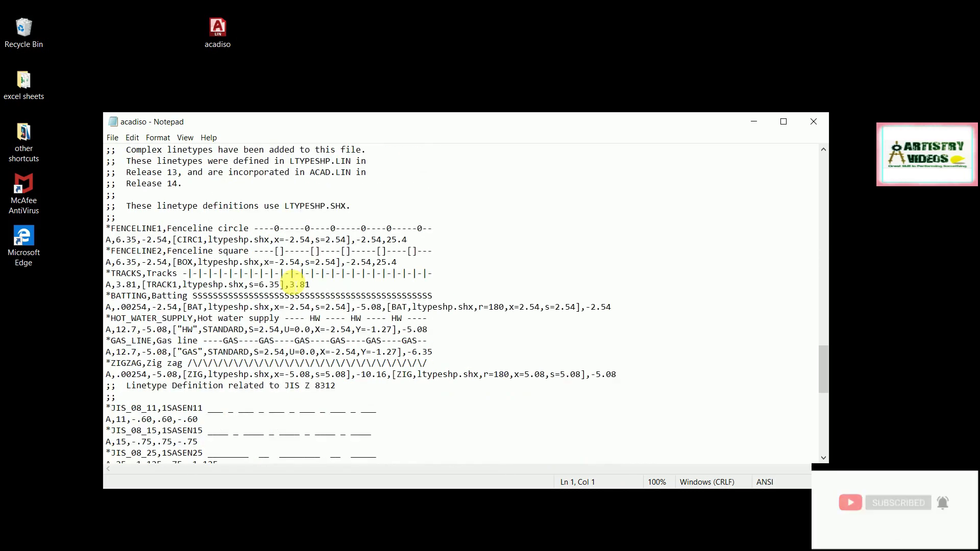
scroll(293, 282, down, 3)
scroll(293, 282, up, 5)
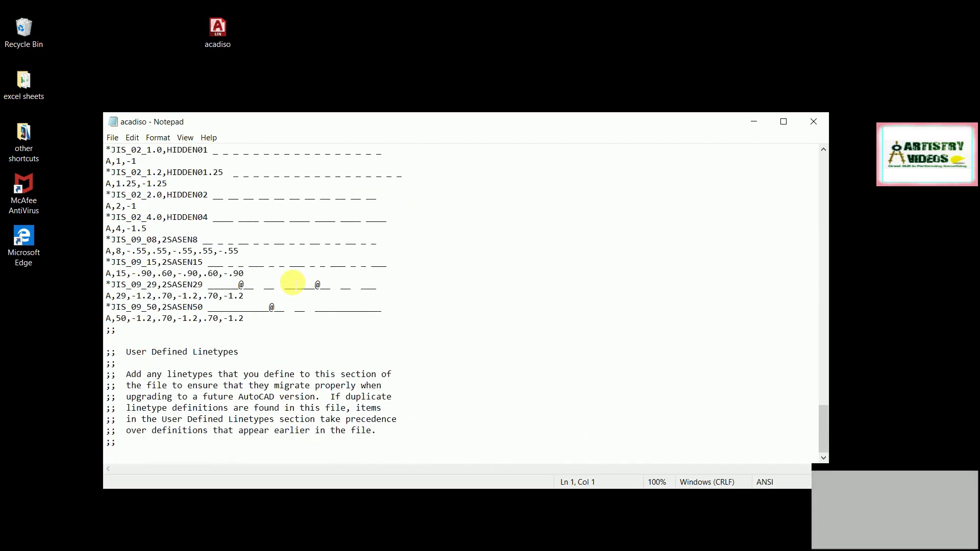
scroll(294, 282, up, 4)
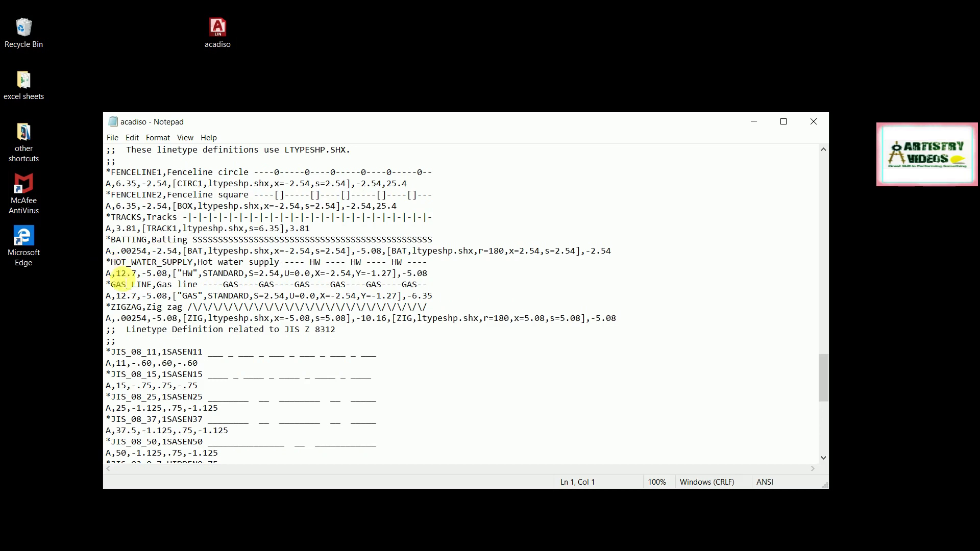
drag(106, 262, 441, 274)
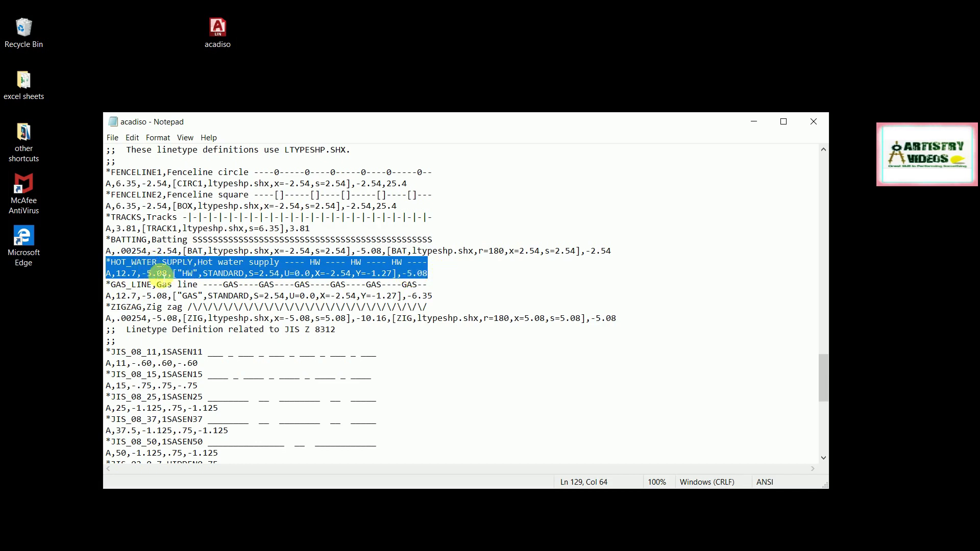
Paste a duplicate of the HOT_WATER_SUPPLY definition directly below the original
right_click(159, 272)
click(180, 306)
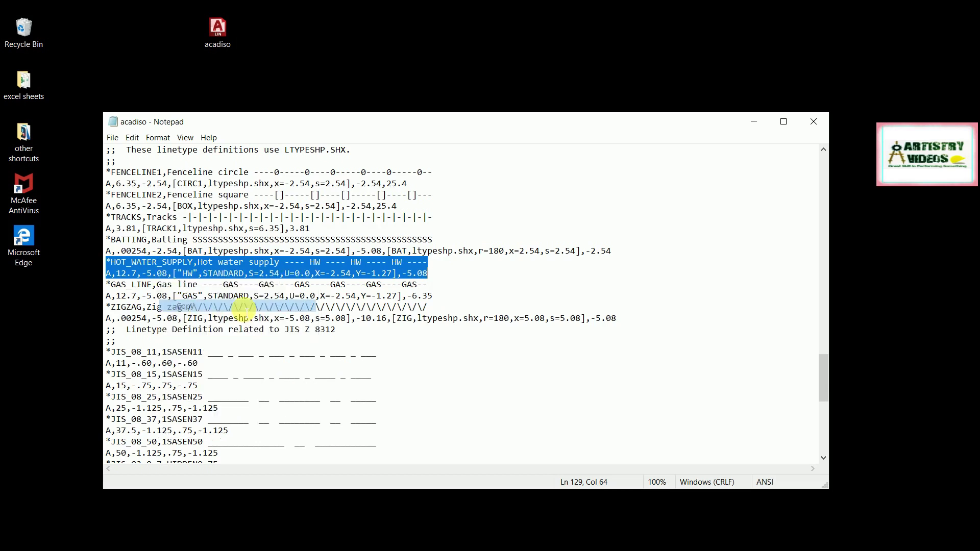
click(445, 278)
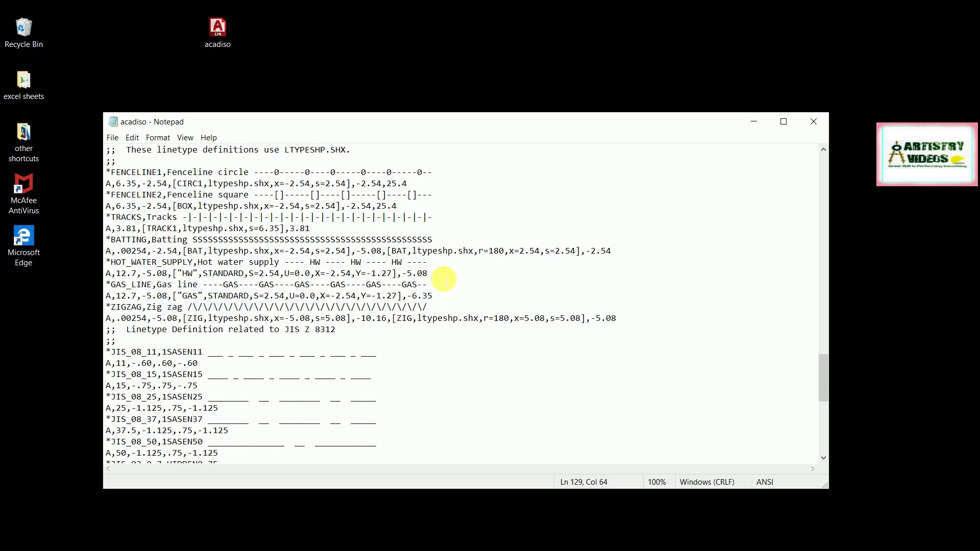
key(Return)
key(Return)
click(319, 289)
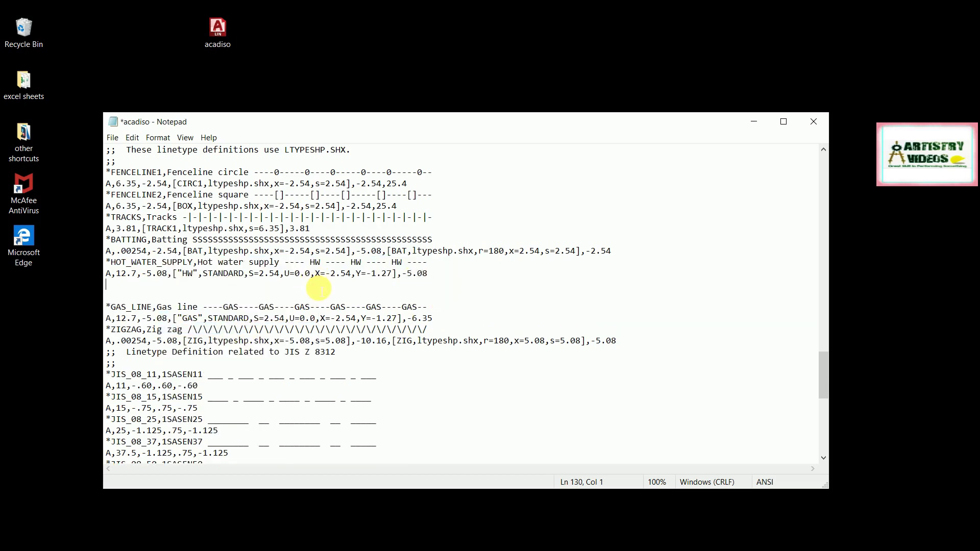
right_click(318, 285)
click(340, 331)
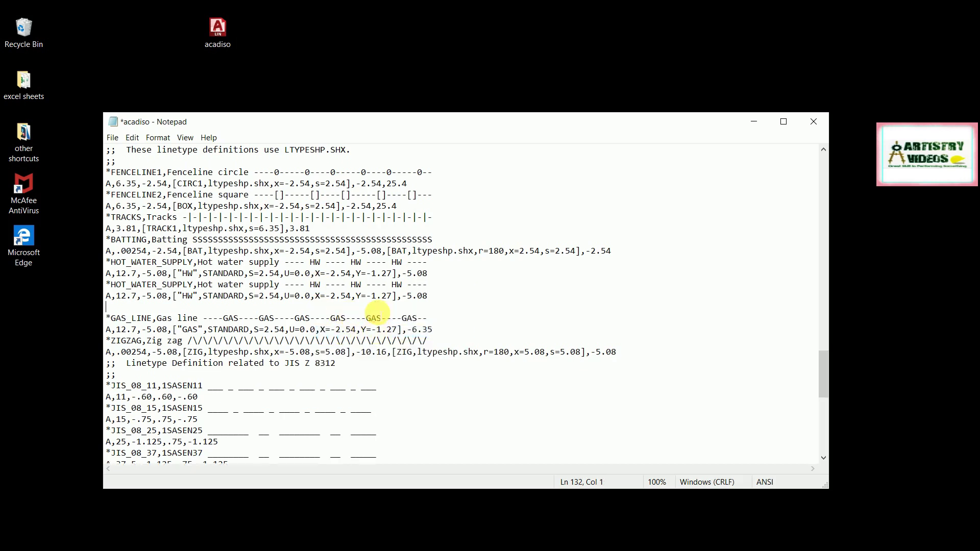
key(BackSpace)
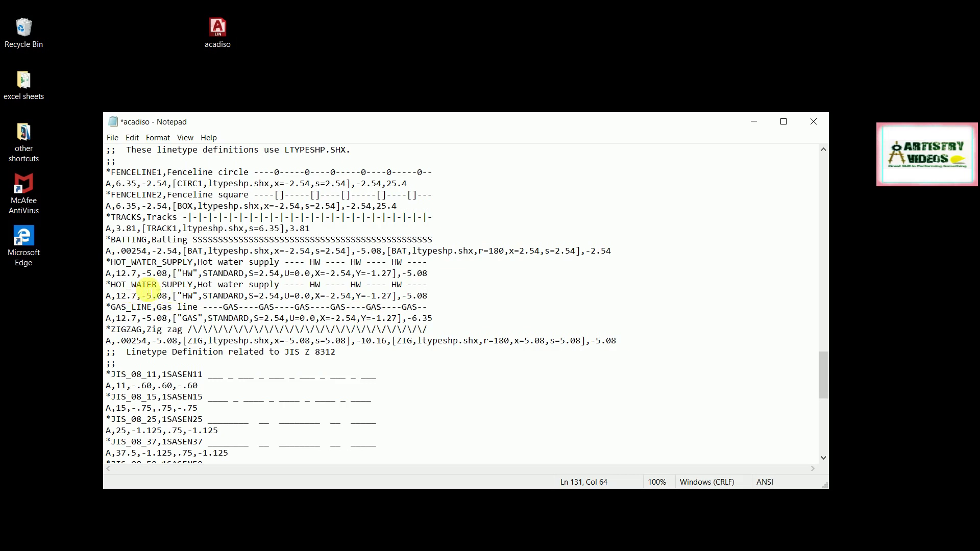
Rename the duplicate to COLD_WATER_SUPPLY with description 'Cold water supply'
drag(127, 286, 118, 286)
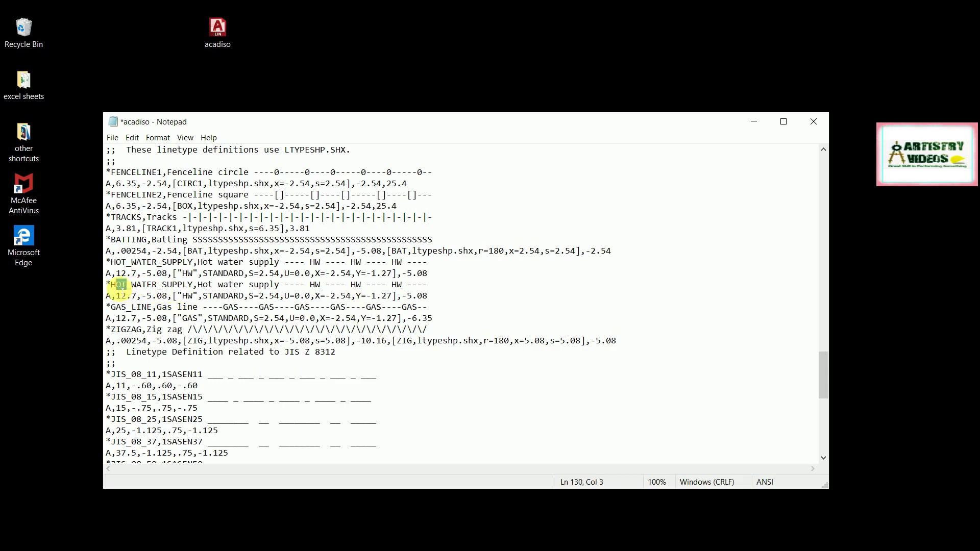
text(col)
key(BackSpace)
key(BackSpace)
key(BackSpace)
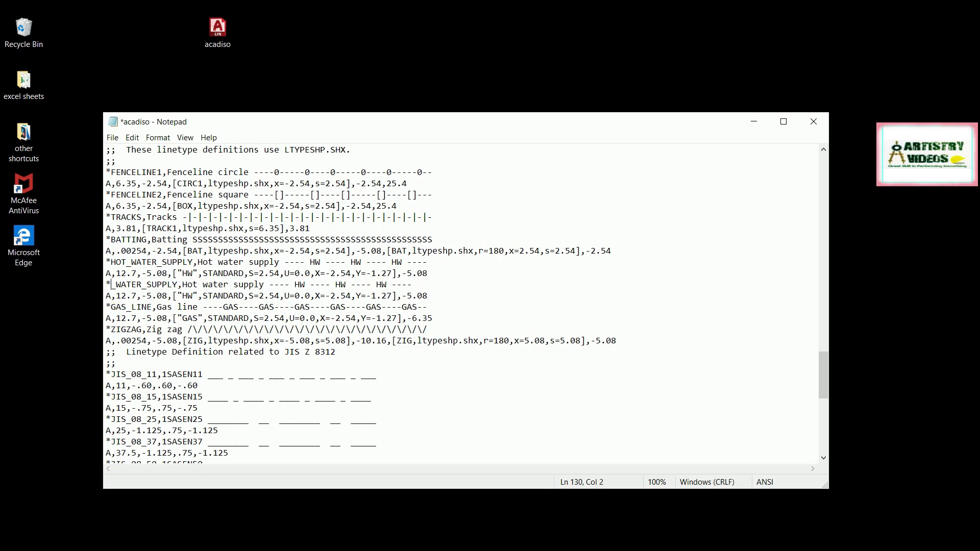
text(COLD)
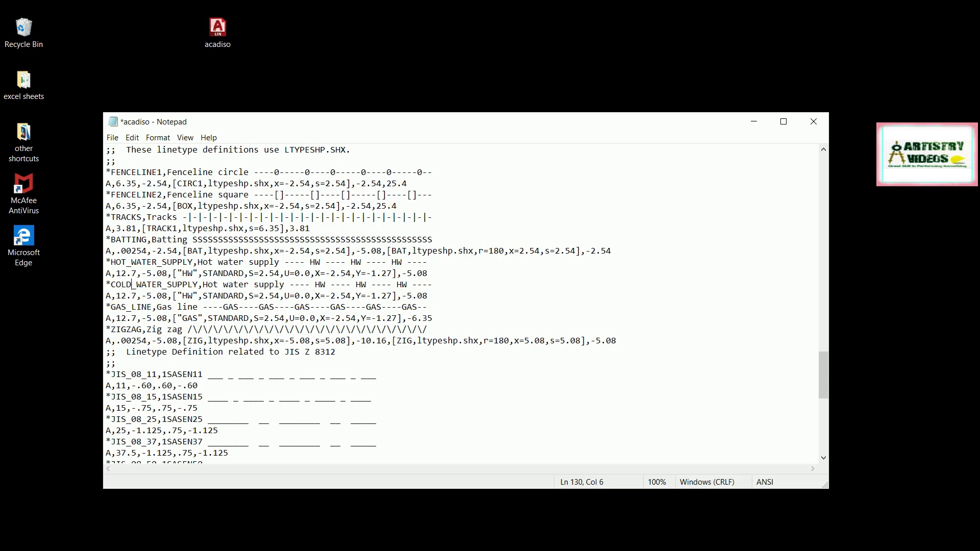
drag(203, 284, 221, 286)
text(COL)
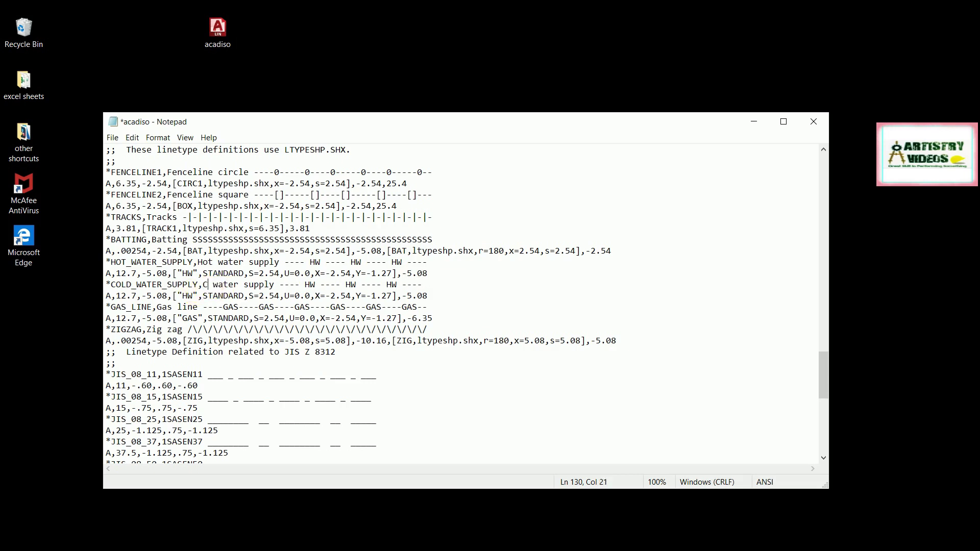
key(BackSpace)
key(BackSpace)
key(BackSpace)
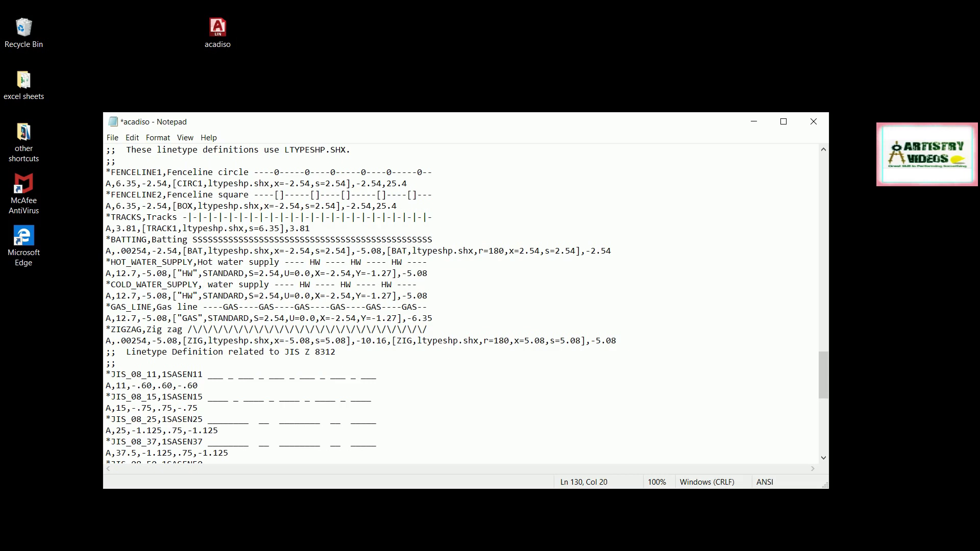
text(Cold)
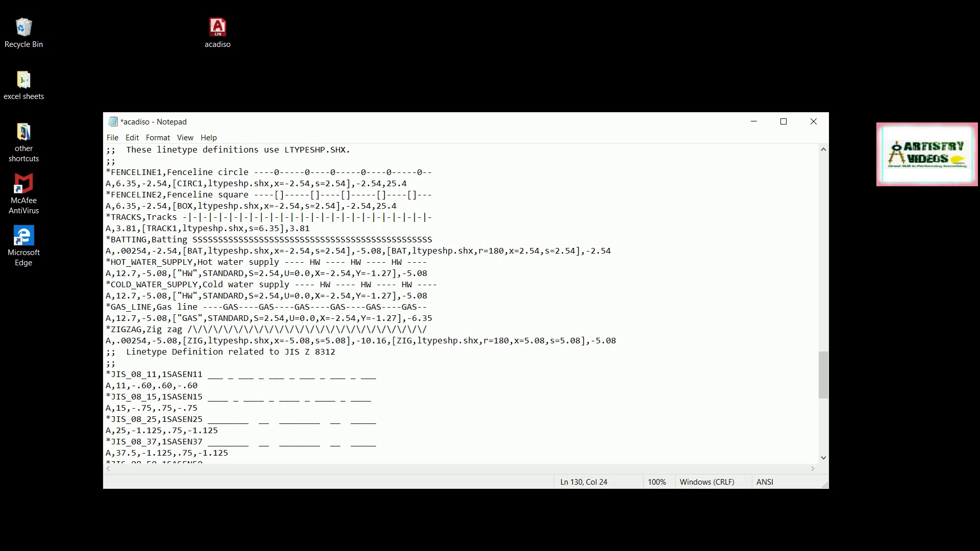
Replace each HW with CW in the pattern and the text string
click(322, 284)
text(C)
drag(360, 285, 366, 284)
text(C)
key(BackSpace)
click(188, 296)
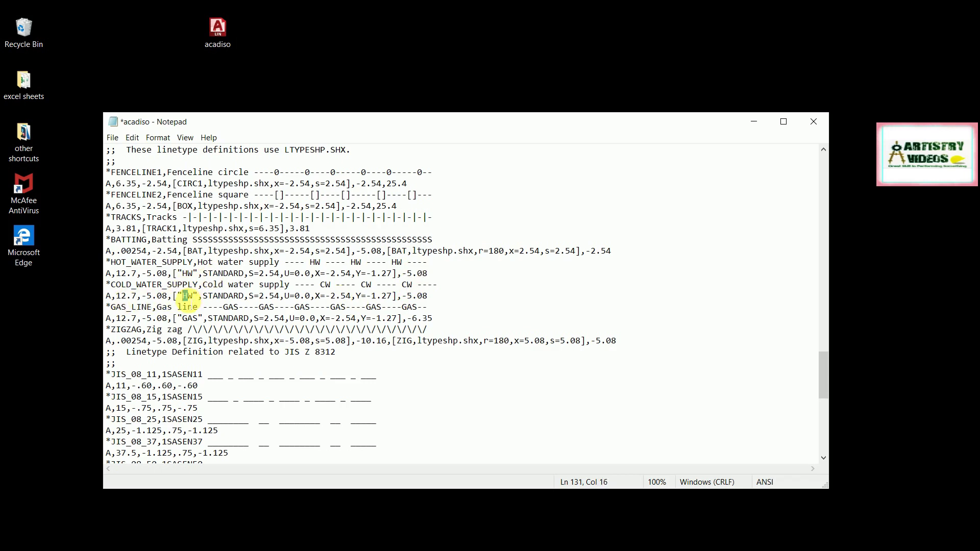
text(C)
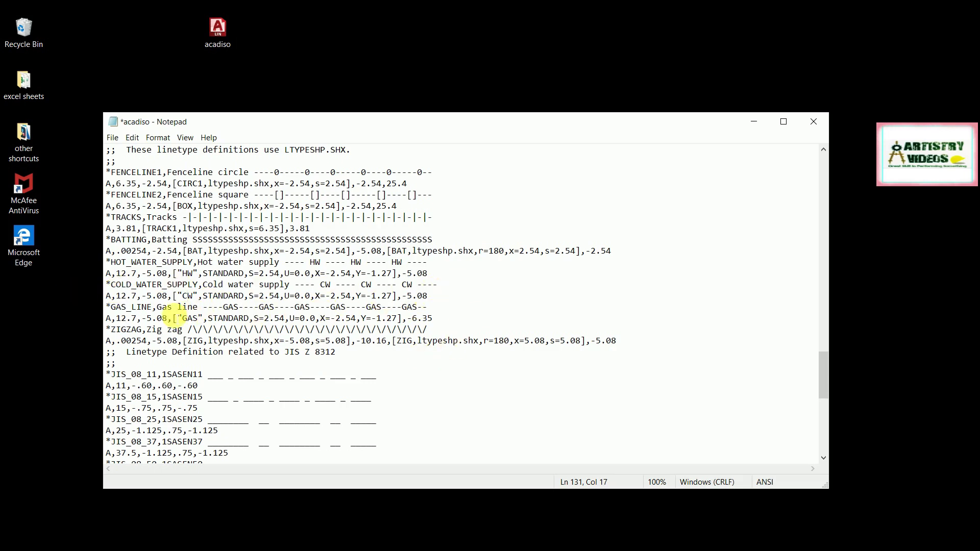
Paste a copy of the GAS_LINE definition below itself and append _2 to its name
drag(106, 307, 458, 323)
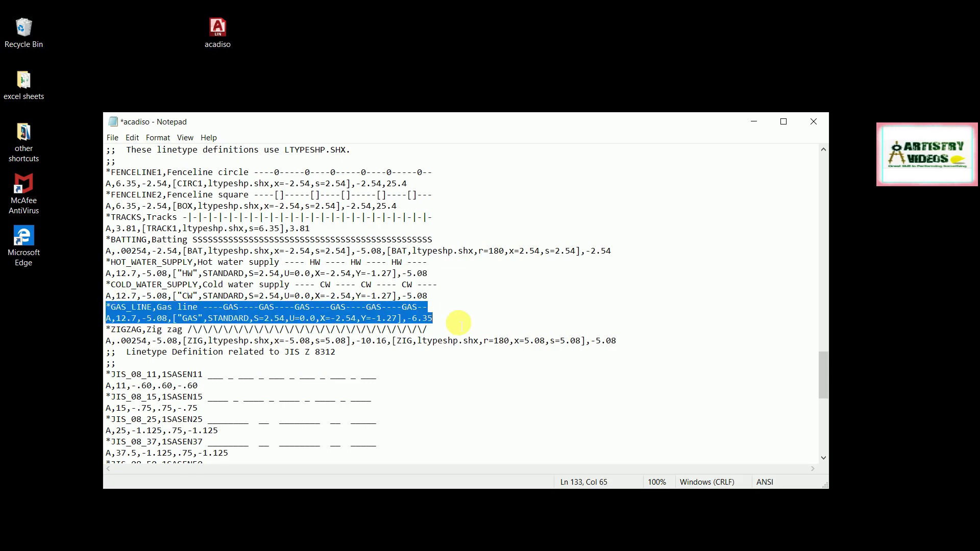
right_click(417, 314)
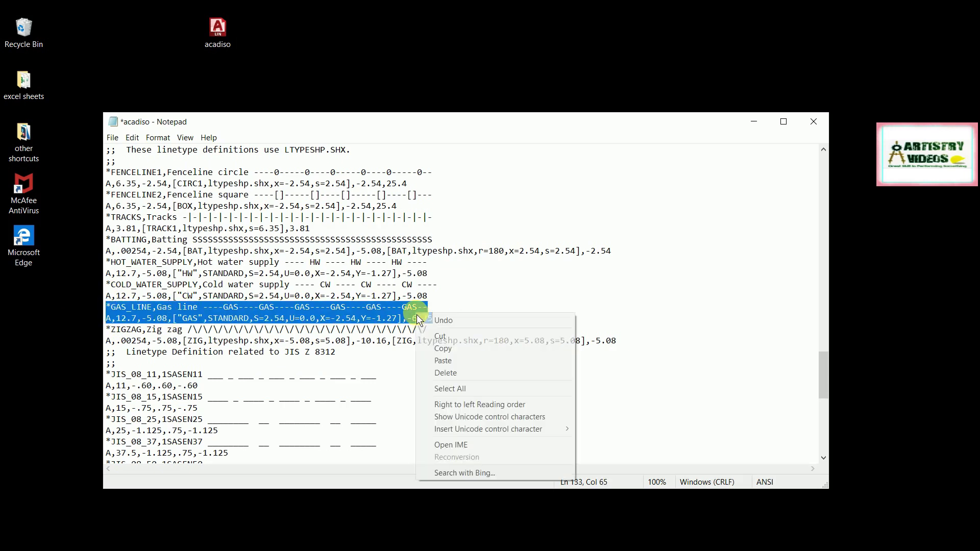
click(442, 349)
click(449, 321)
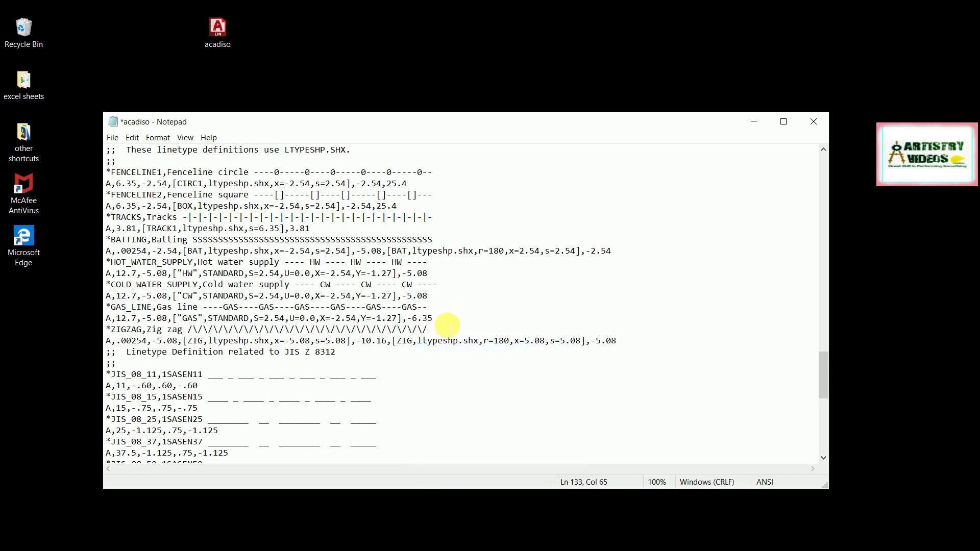
double_click(444, 320)
click(442, 321)
key(Return)
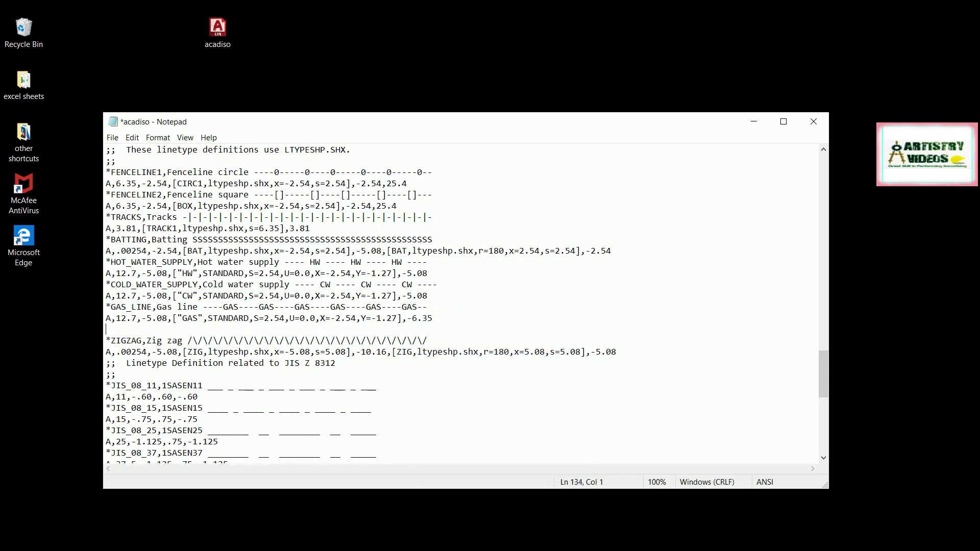
right_click(428, 333)
click(444, 376)
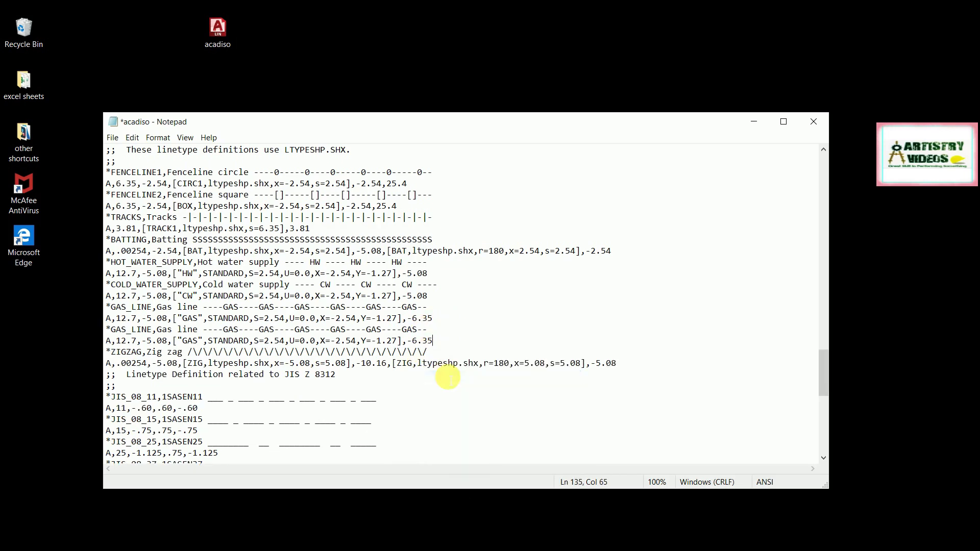
click(153, 330)
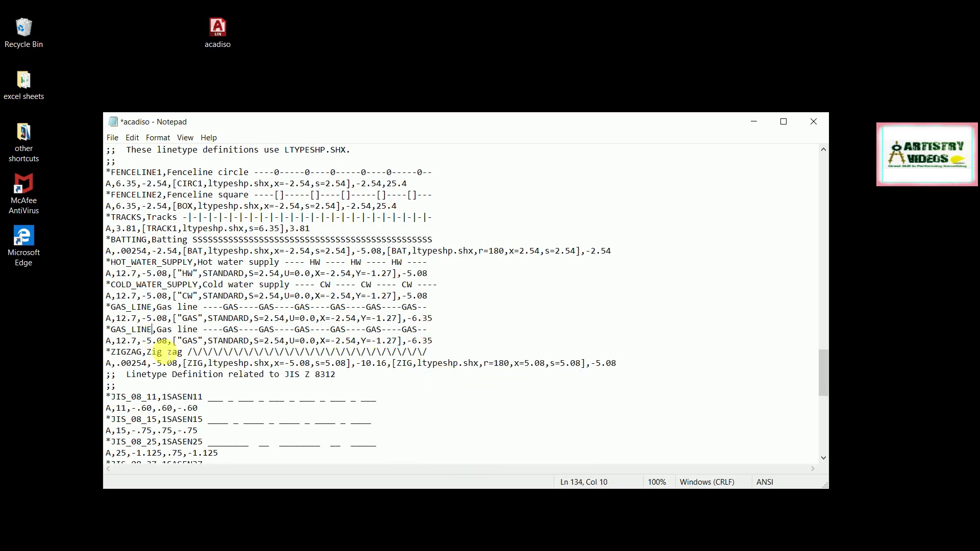
text(_)
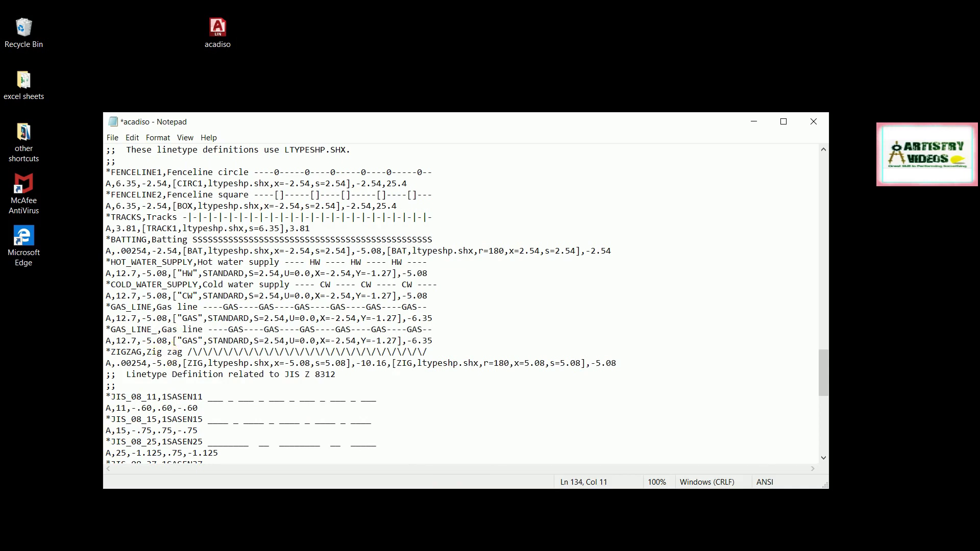
text(2)
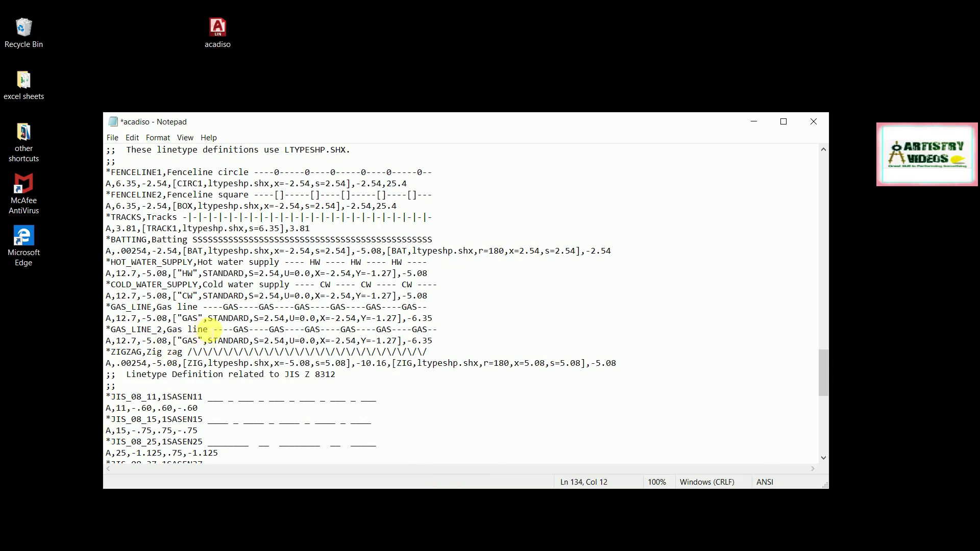
text(_2)
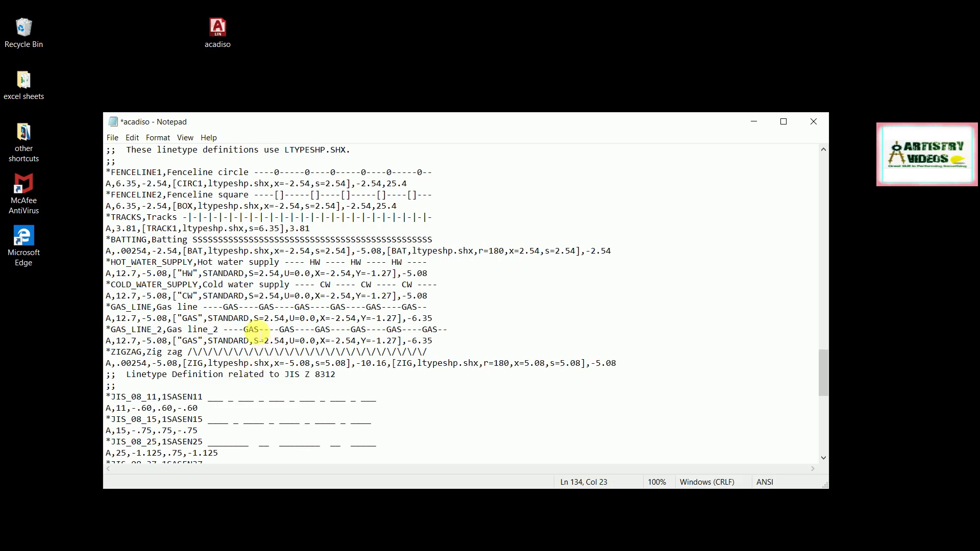
Replace every GAS with G in the GAS_LINE_2 pattern and text string
click(252, 330)
click(260, 330)
key(BackSpace)
key(BackSpace)
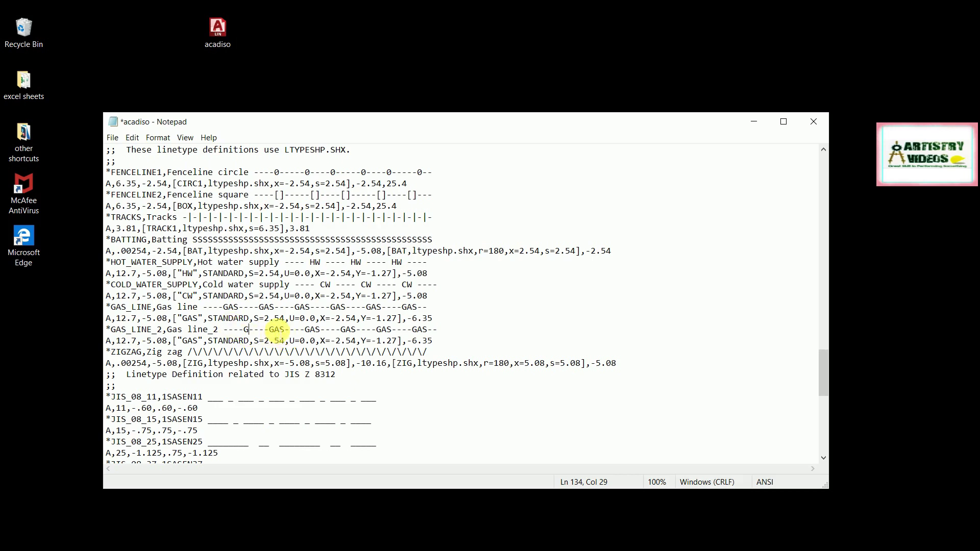
double_click(277, 329)
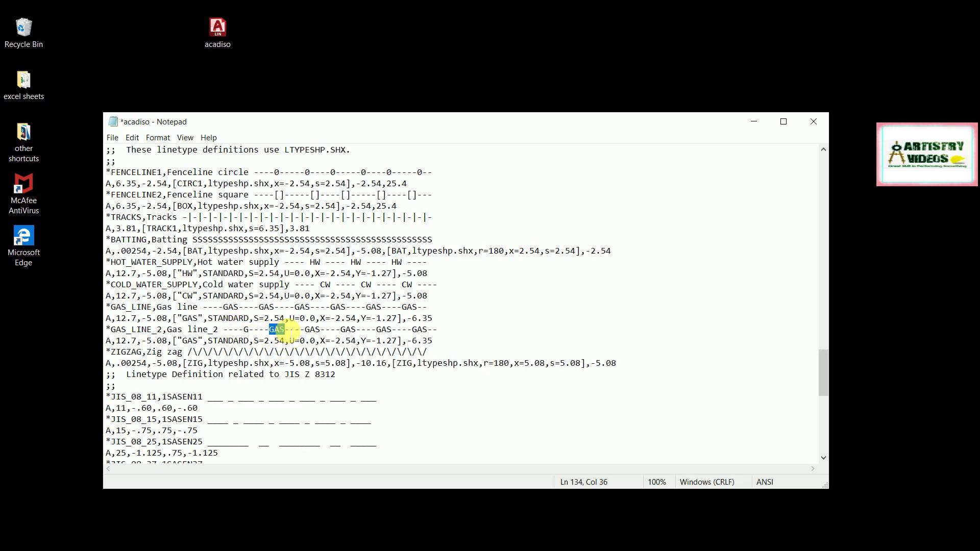
text(G)
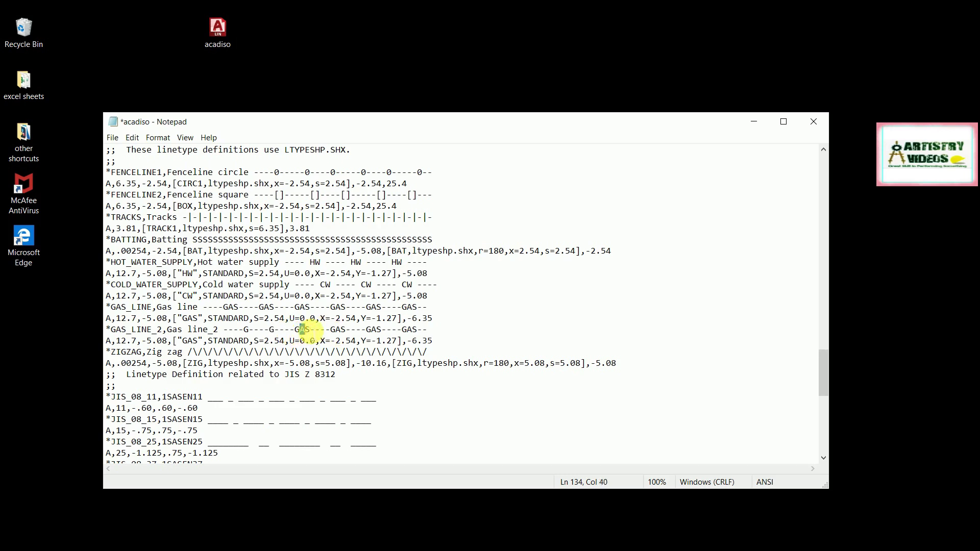
double_click(303, 330)
text(G)
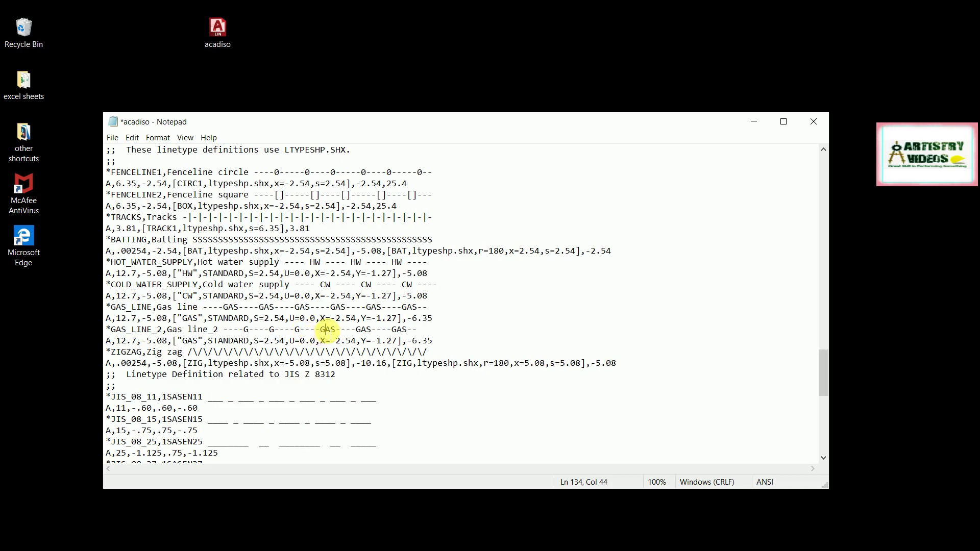
double_click(329, 330)
text(G)
drag(346, 329, 359, 330)
text(G)
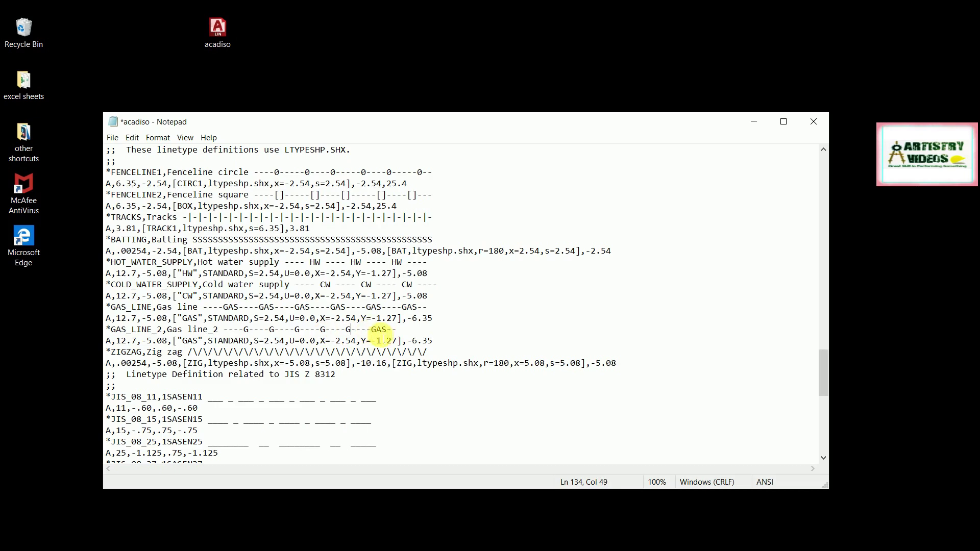
text(G)
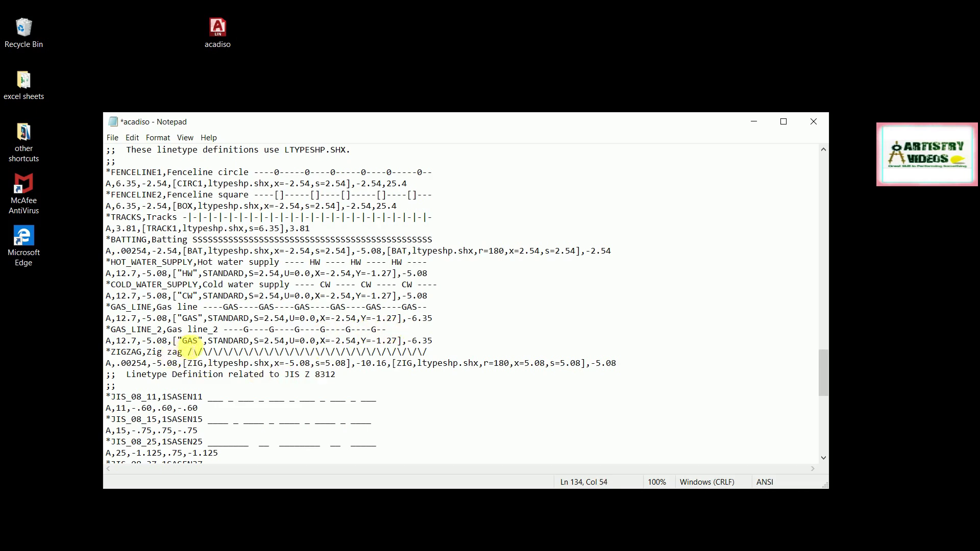
text(G)
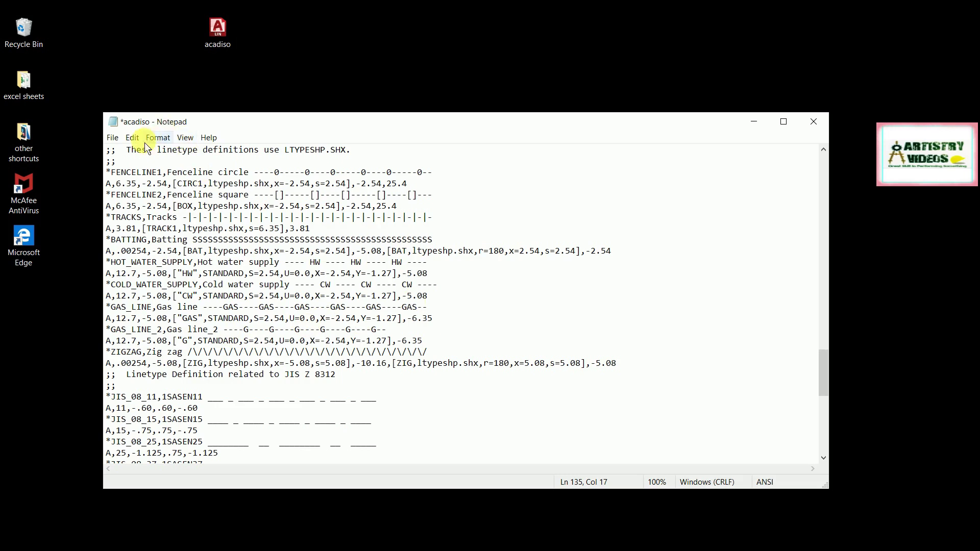
Save the edited acadiso linetype file and close Notepad
click(117, 142)
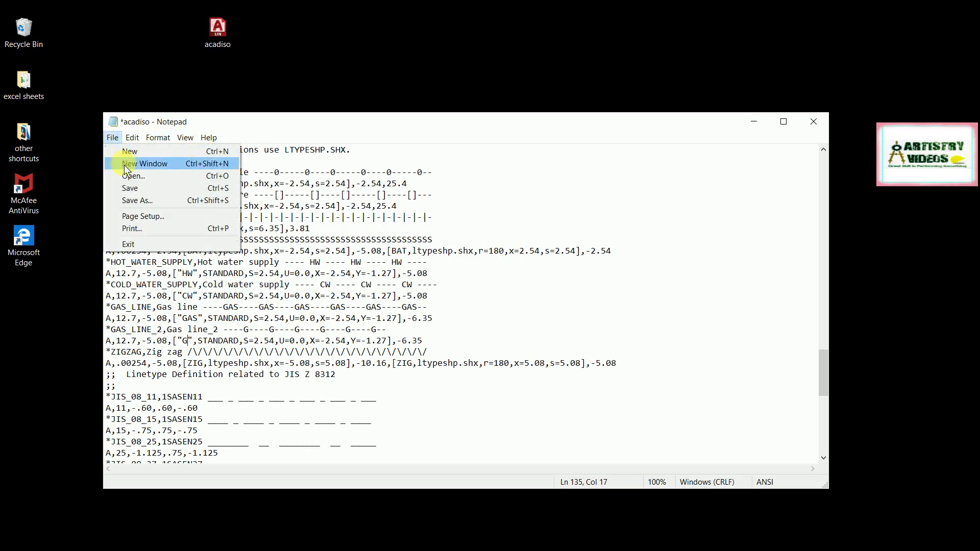
click(130, 190)
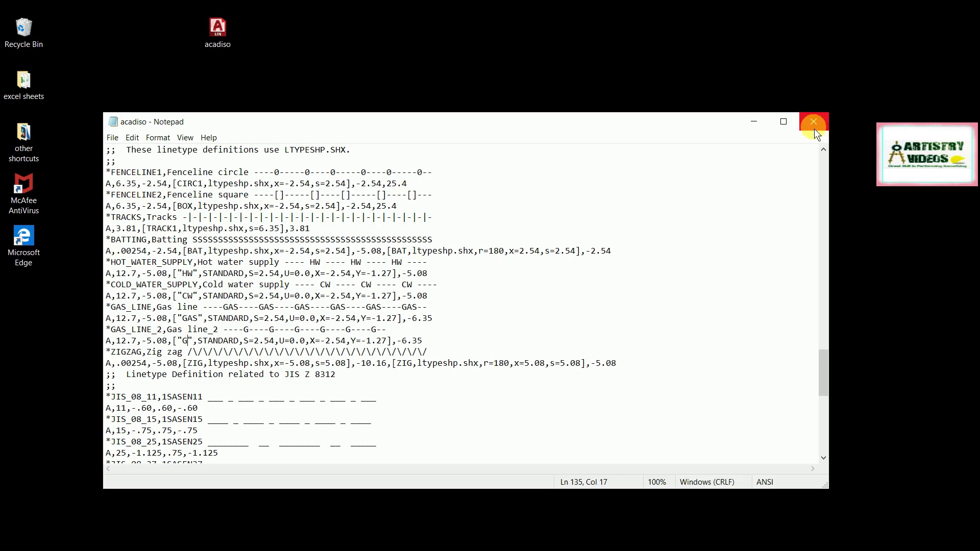
click(814, 131)
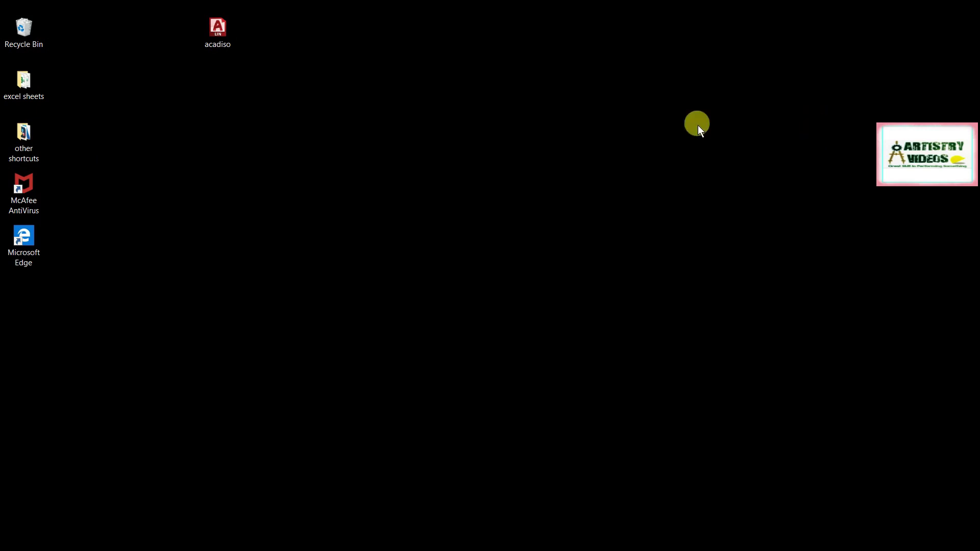
Rename the desktop acadiso copy to acadiso_1
click(228, 47)
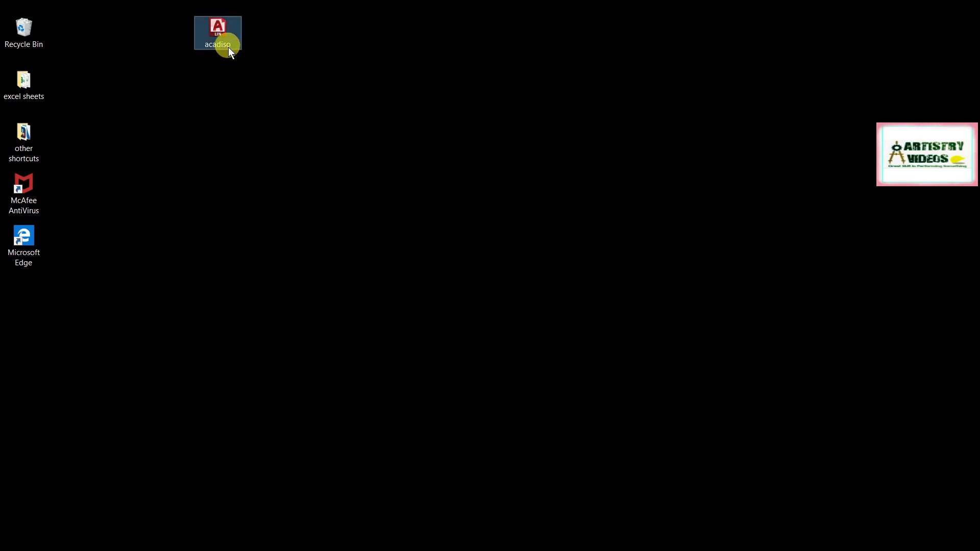
click(228, 47)
click(232, 45)
text(_1)
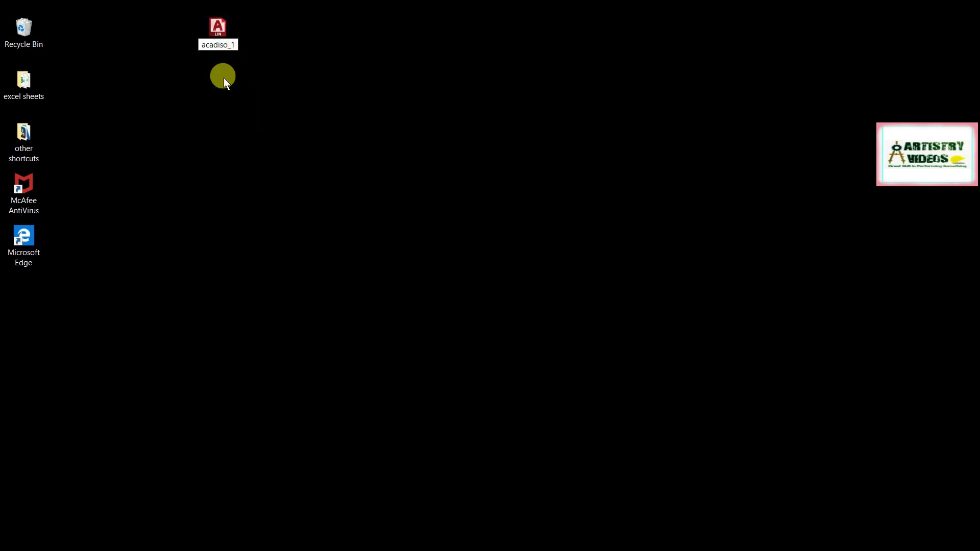
Copy acadiso_1 and restore AutoCAD from the taskbar
right_click(221, 32)
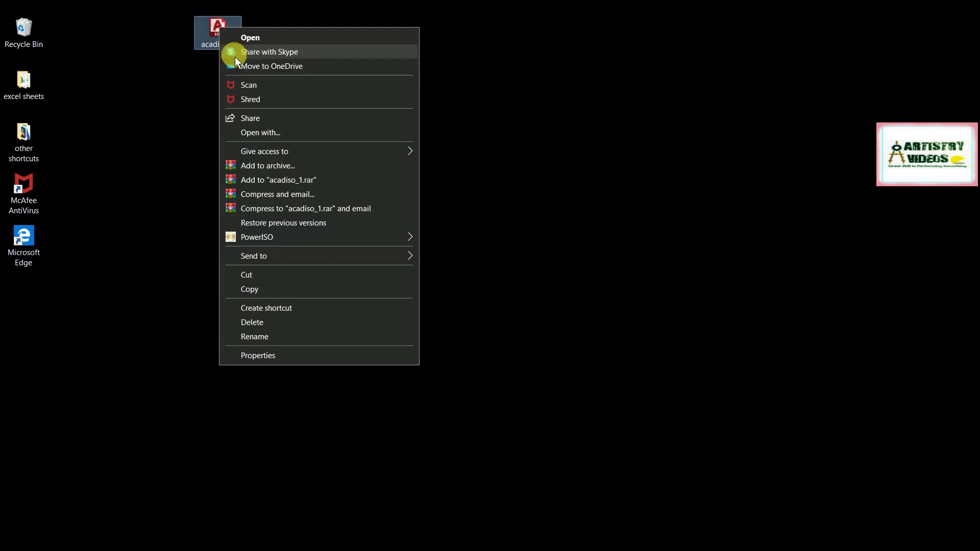
click(249, 287)
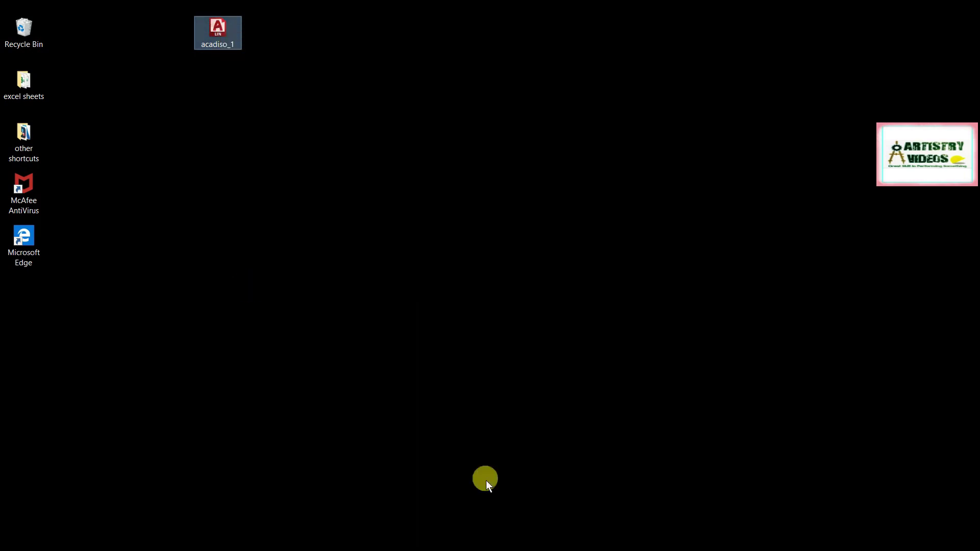
click(513, 531)
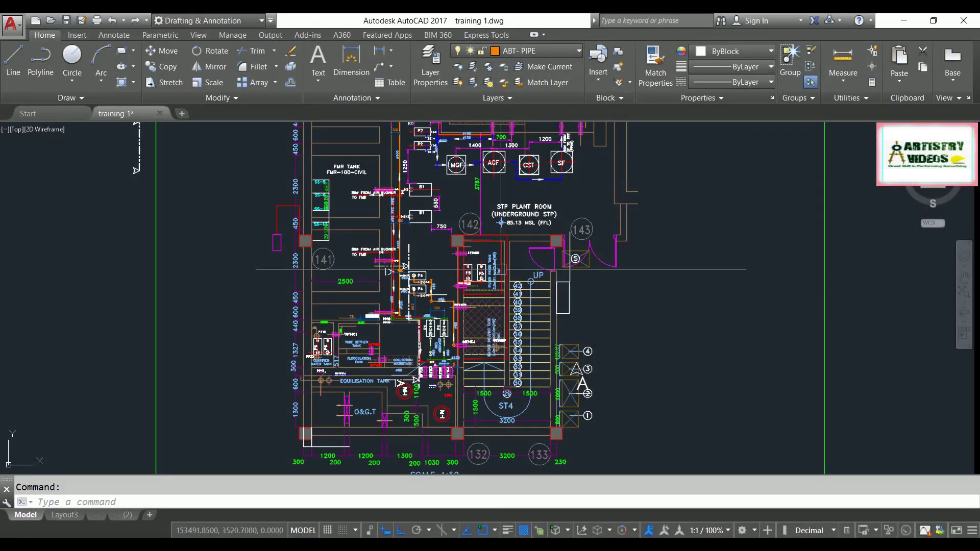
Reopen the Linetype Manager from the Properties panel's Linetype list
click(718, 100)
click(743, 201)
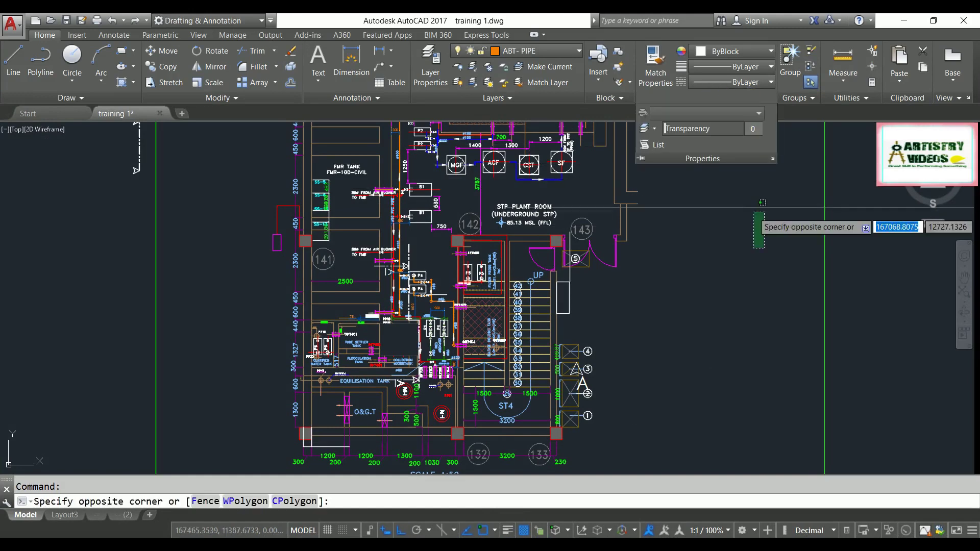
click(511, 439)
click(755, 86)
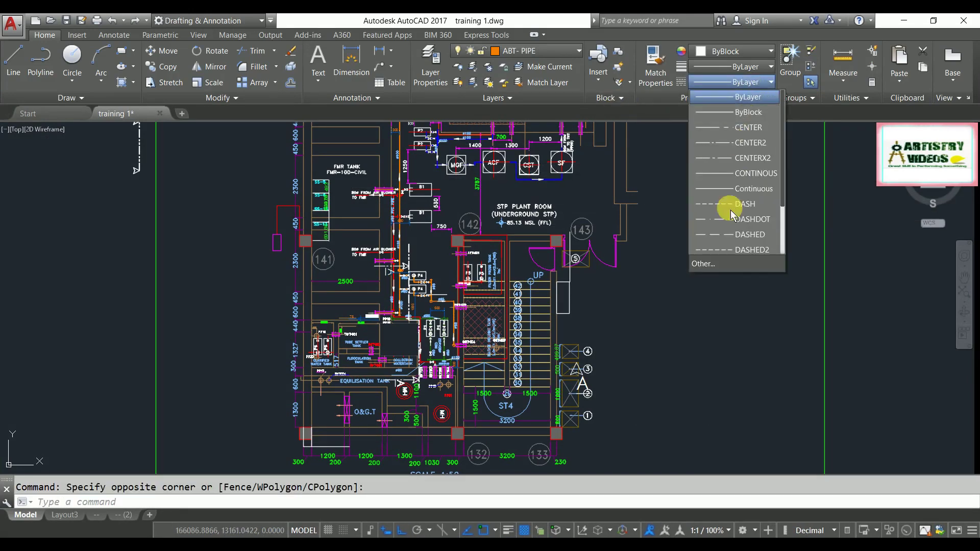
key(Escape)
Paste acadiso_1 into the Support folder and open it as the file to load from
click(589, 178)
click(376, 207)
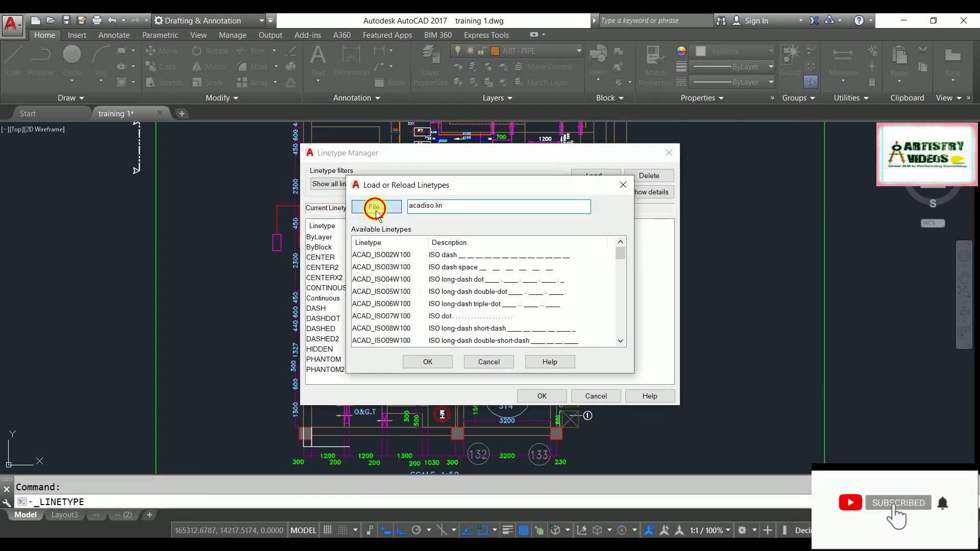
right_click(414, 306)
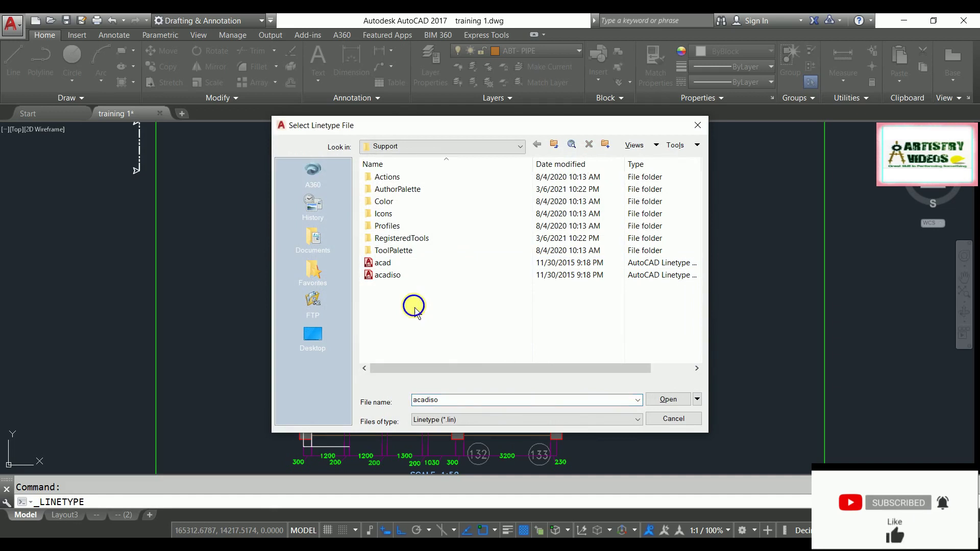
click(406, 304)
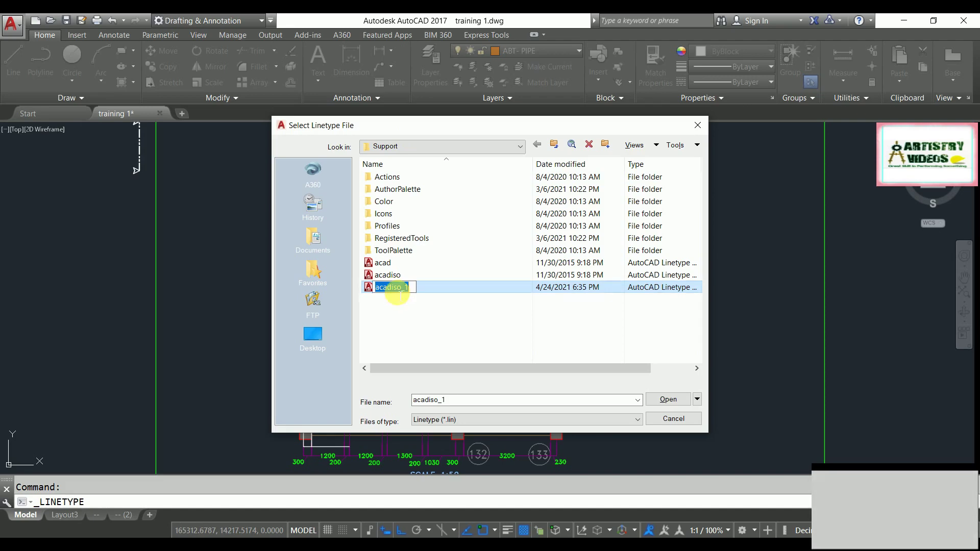
click(669, 400)
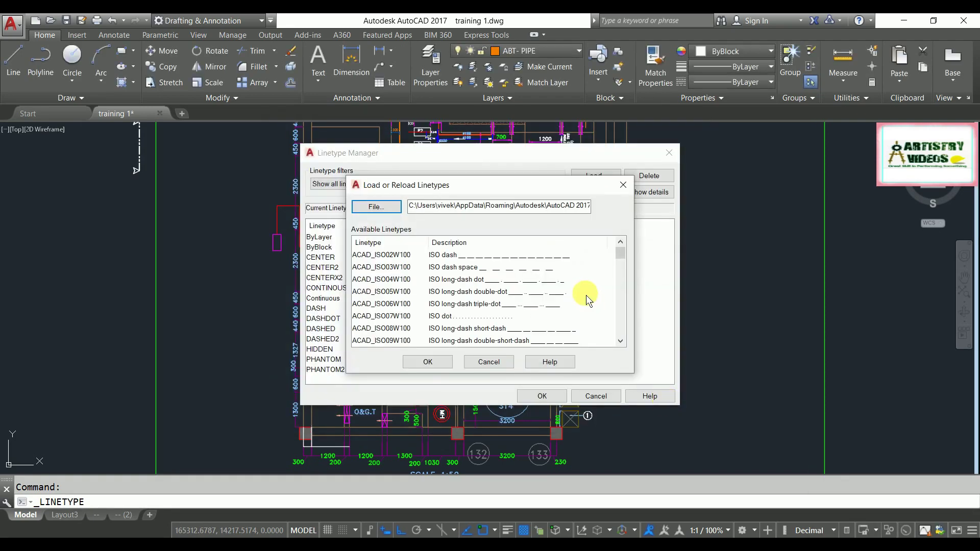
Find GAS_LINE_2 in the available linetypes and load it into the drawing
scroll(568, 277, down, 9)
scroll(568, 276, up, 3)
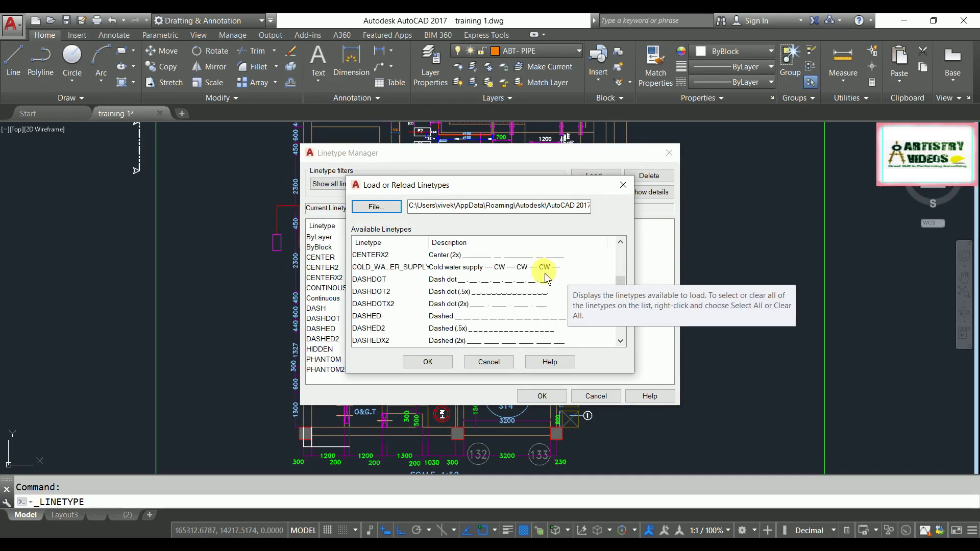
scroll(545, 276, up, 4)
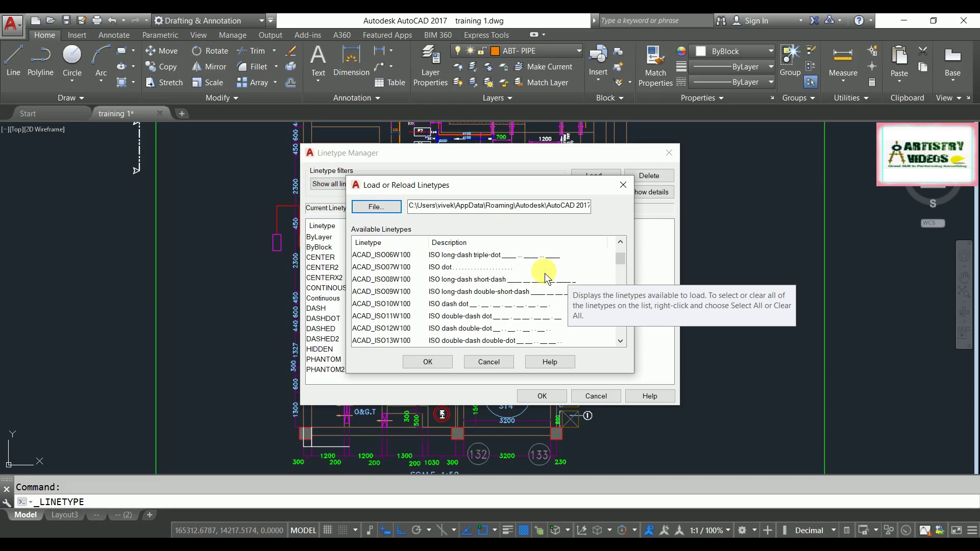
scroll(546, 276, down, 8)
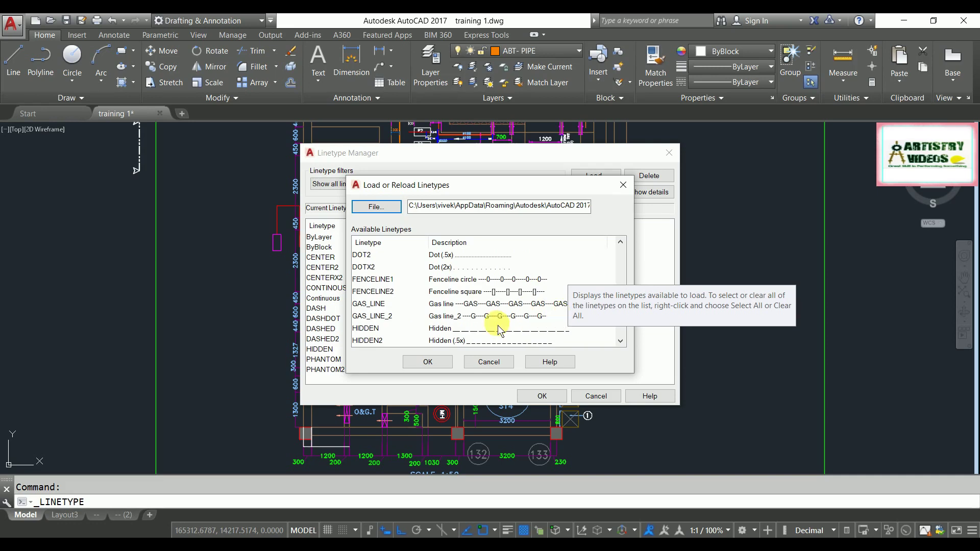
click(445, 317)
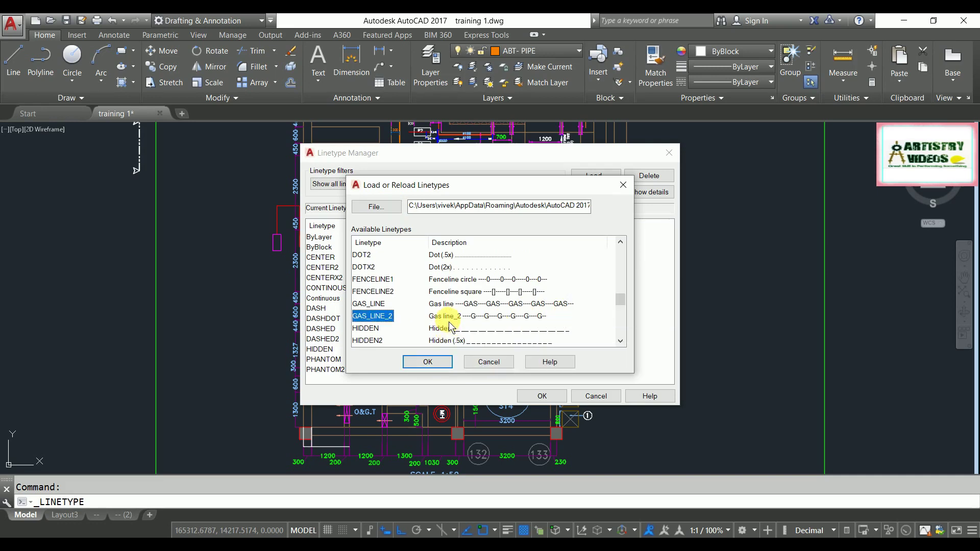
click(440, 364)
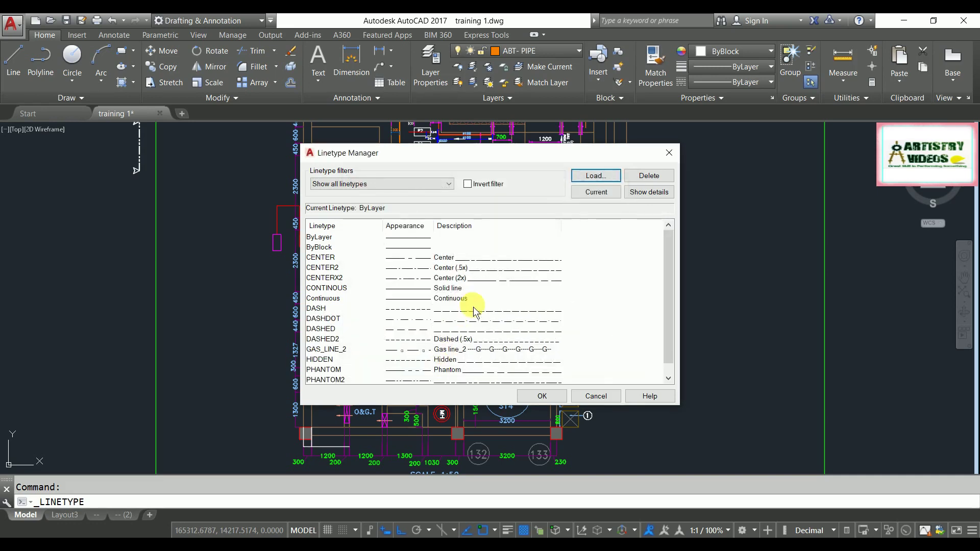
Open the acadiso_1 linetype file to list its linetypes for loading
click(590, 177)
scroll(510, 312, down, 12)
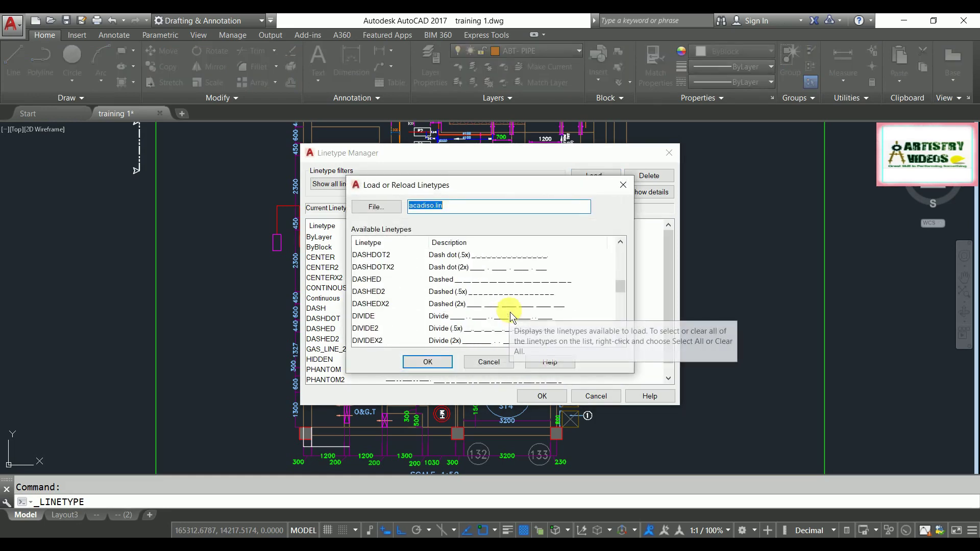
scroll(511, 315, down, 1)
scroll(492, 304, up, 7)
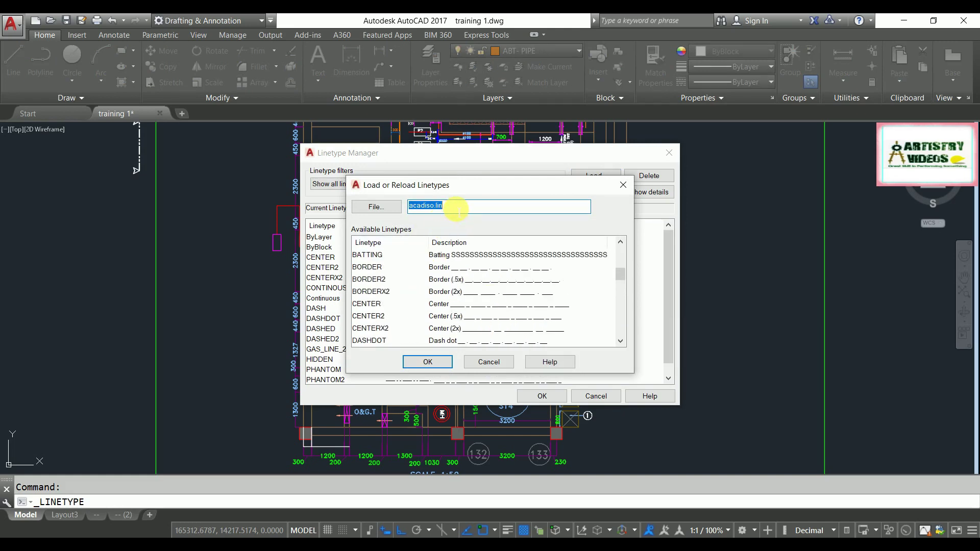
click(376, 207)
click(425, 289)
click(668, 399)
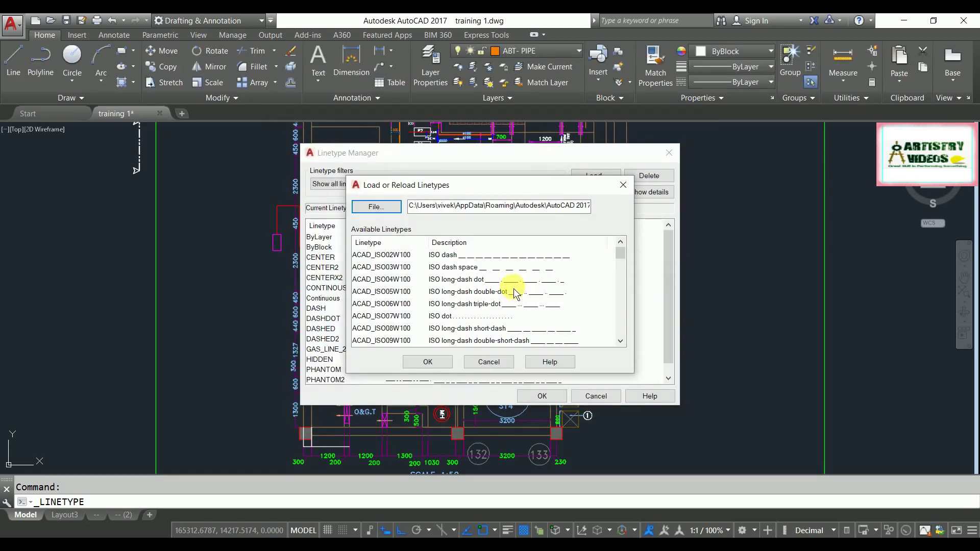
Load COLD_WATER_SUPPLY from acadiso_1 and make it the current linetype
scroll(514, 292, down, 10)
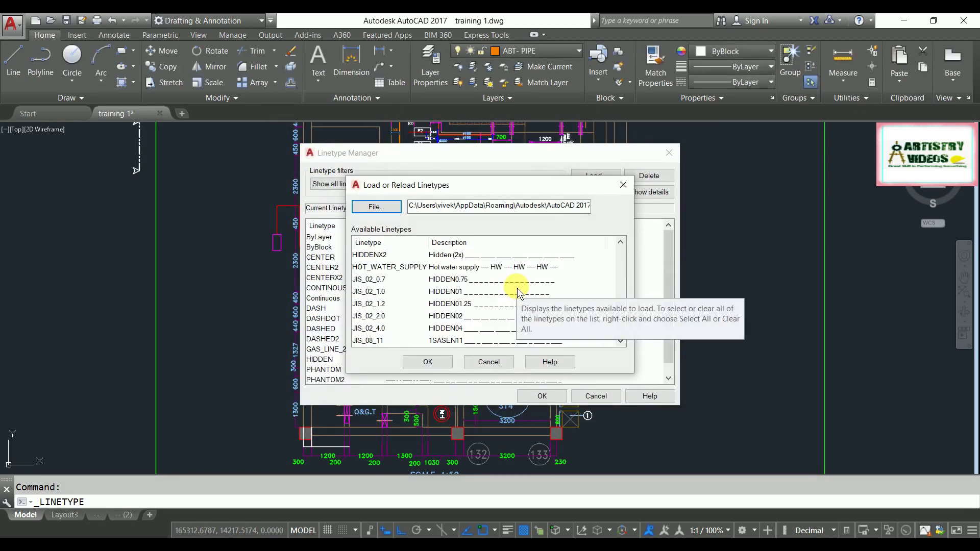
scroll(513, 294, up, 2)
scroll(508, 301, down, 4)
scroll(505, 305, down, 4)
scroll(508, 314, up, 6)
scroll(509, 314, up, 6)
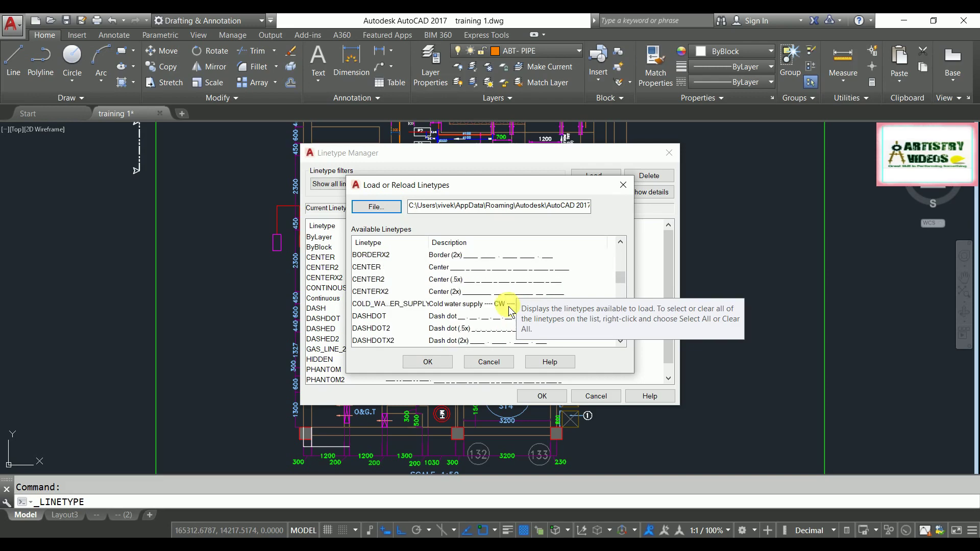
double_click(500, 306)
click(610, 197)
click(541, 396)
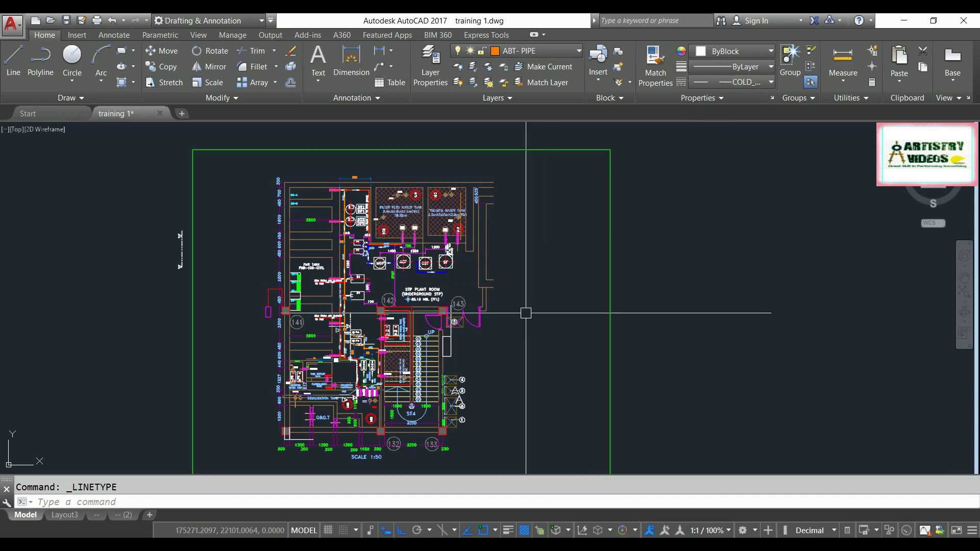
Draw a vertical pipe line downward beside the plan with the L command
text(;)
key(Return)
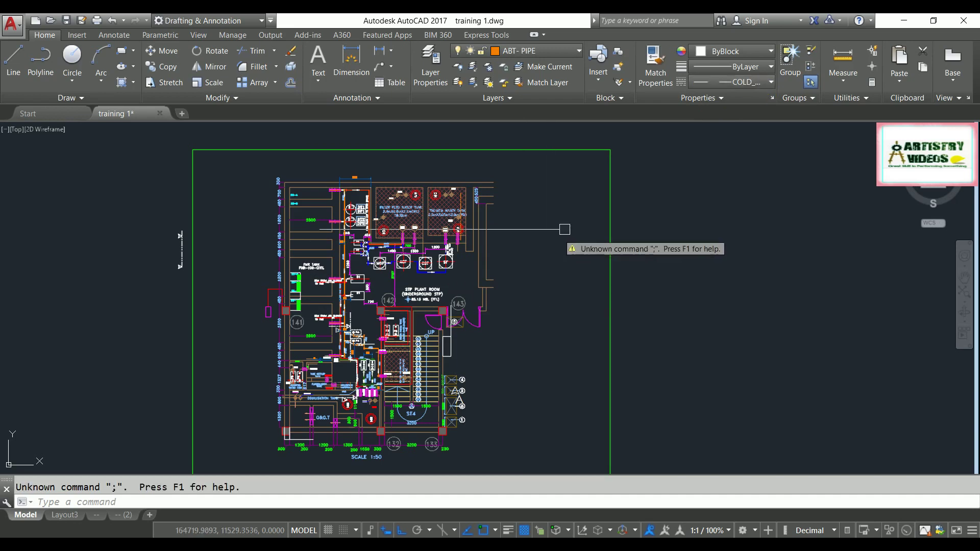
text(l)
key(Return)
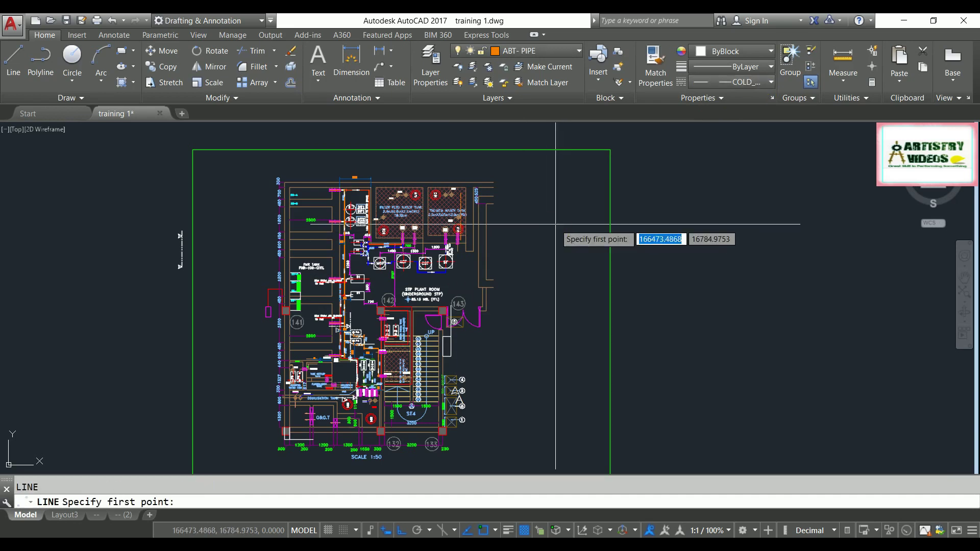
click(549, 197)
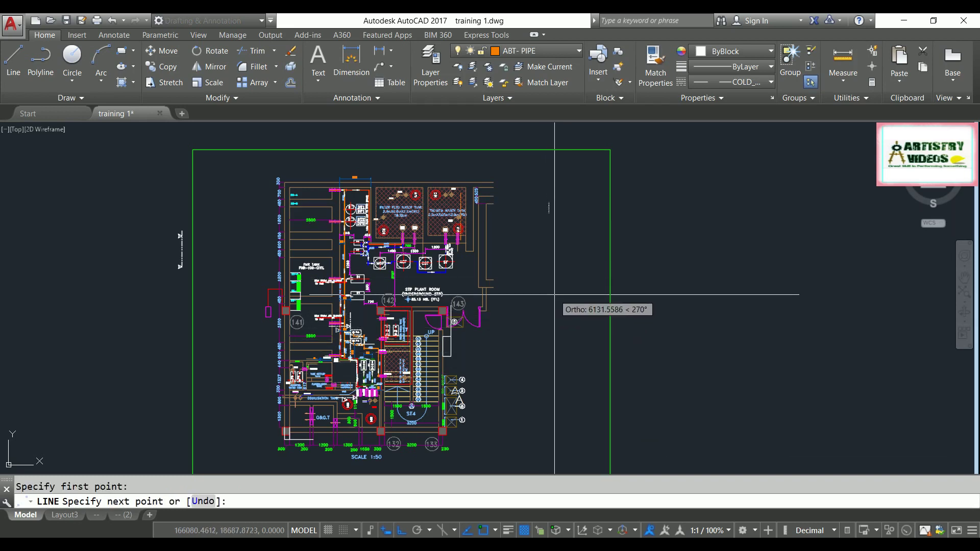
click(442, 531)
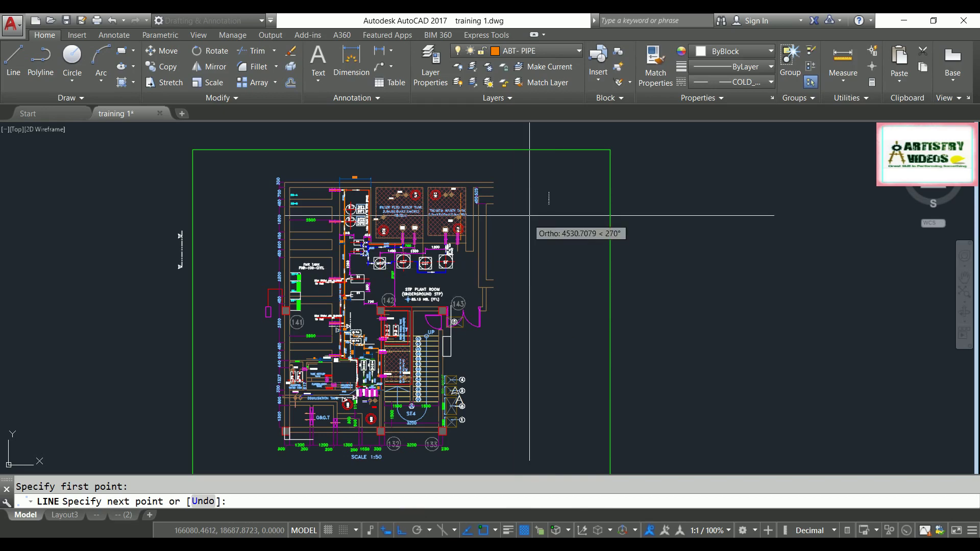
key(Return)
Zoom in to inspect the new CW pipe line and select it
scroll(558, 201, up, 10)
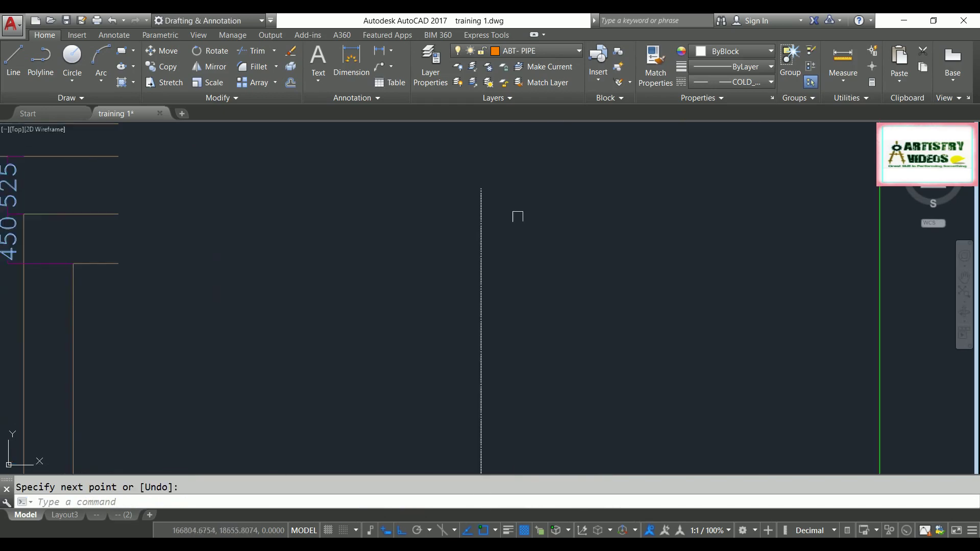
scroll(513, 202, up, 5)
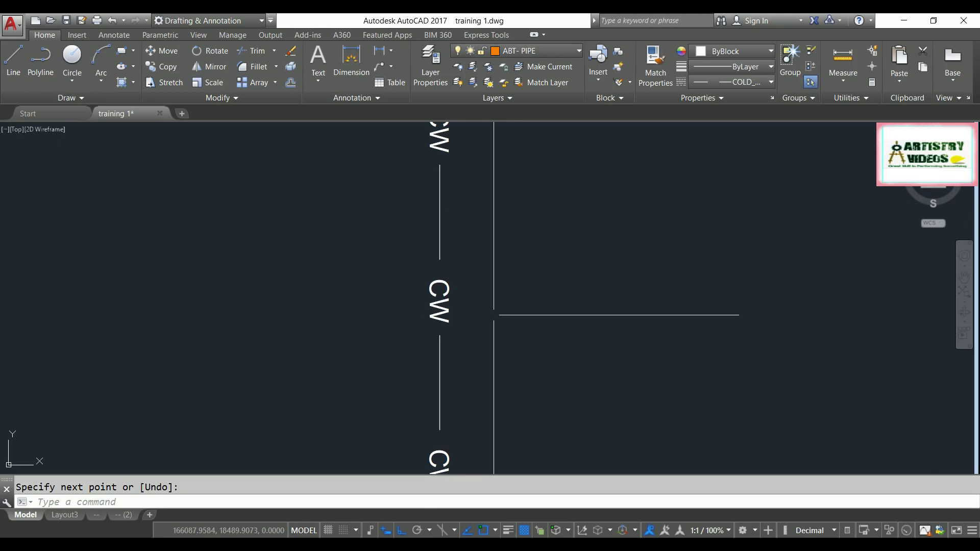
scroll(493, 318, down, 3)
middle_drag(482, 296, 491, 253)
scroll(486, 221, up, 2)
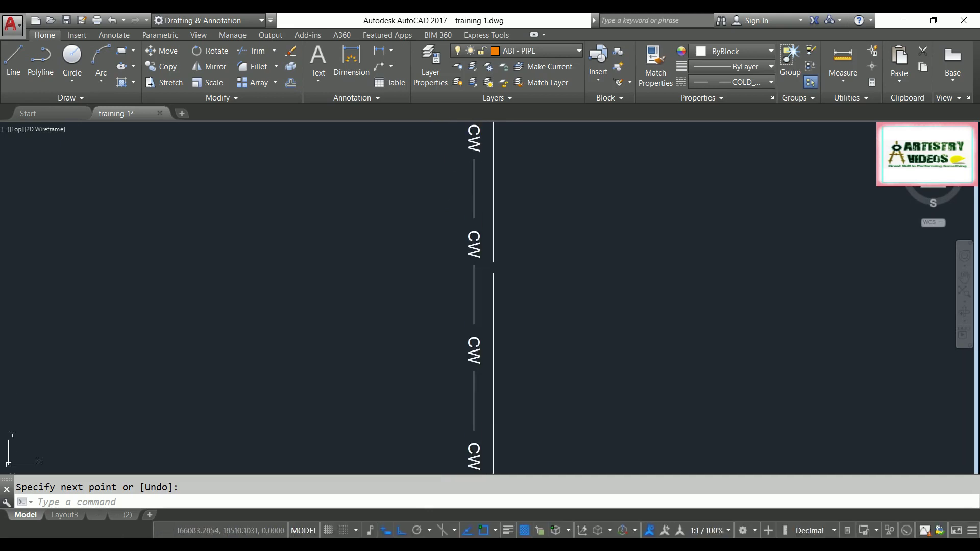
scroll(510, 234, down, 2)
click(536, 218)
click(483, 254)
scroll(431, 296, down, 4)
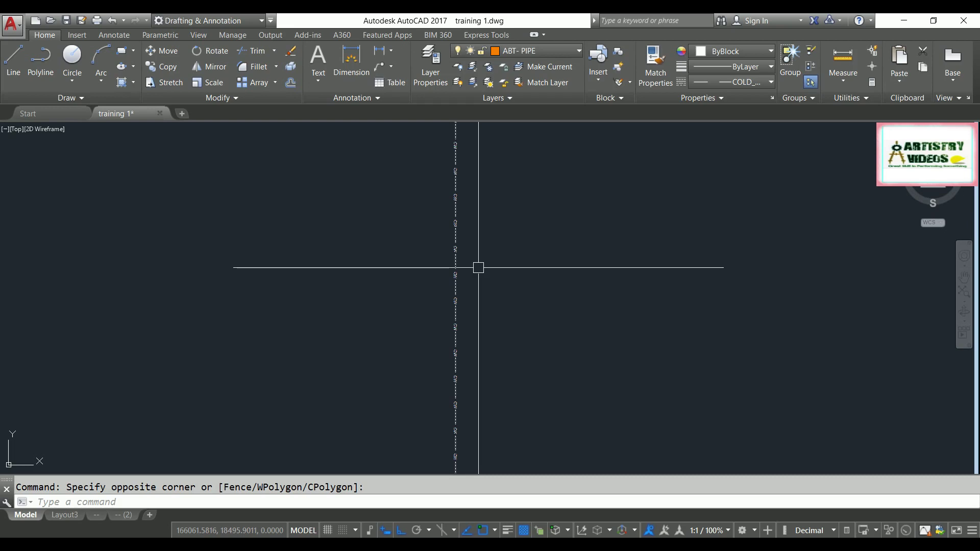
Set the CW pipe line's linetype scale to 25 in its Properties palette
right_click(464, 275)
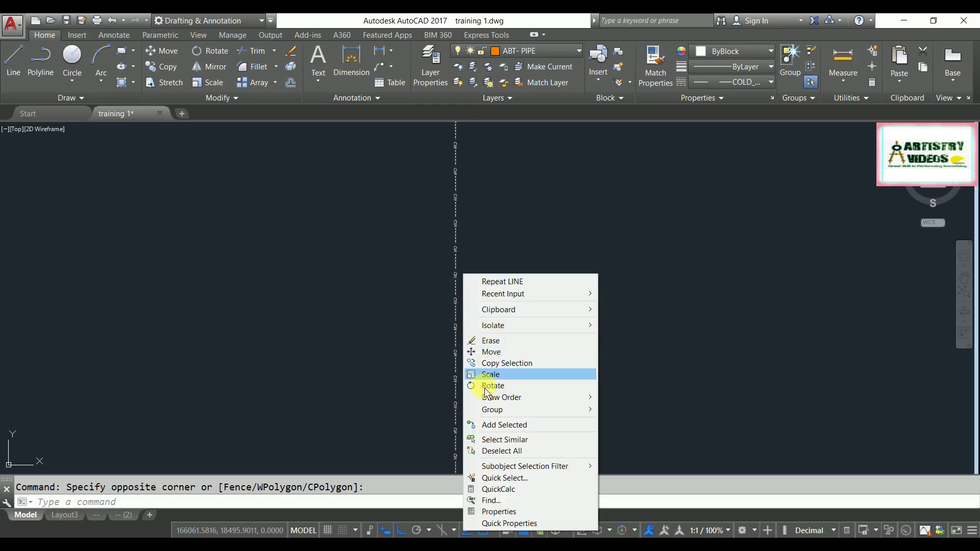
click(496, 511)
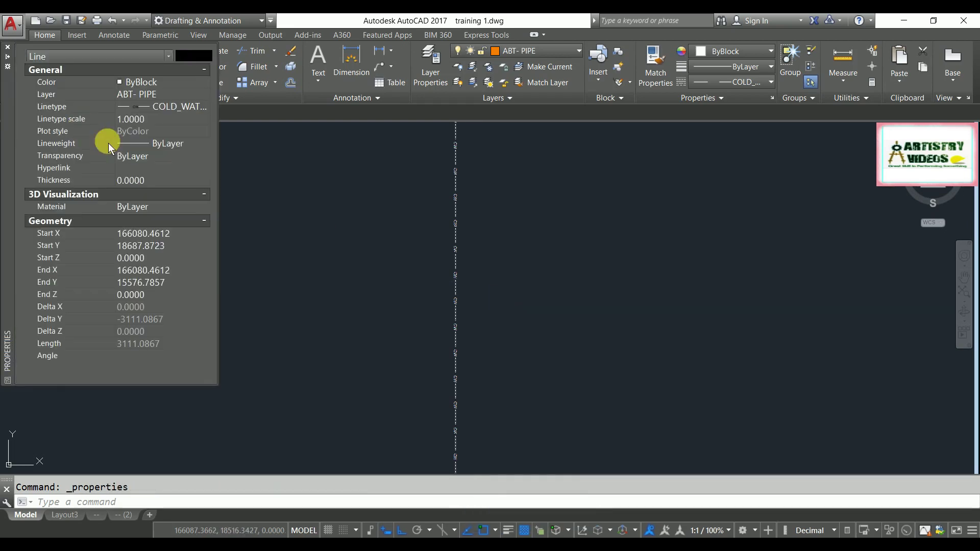
click(160, 124)
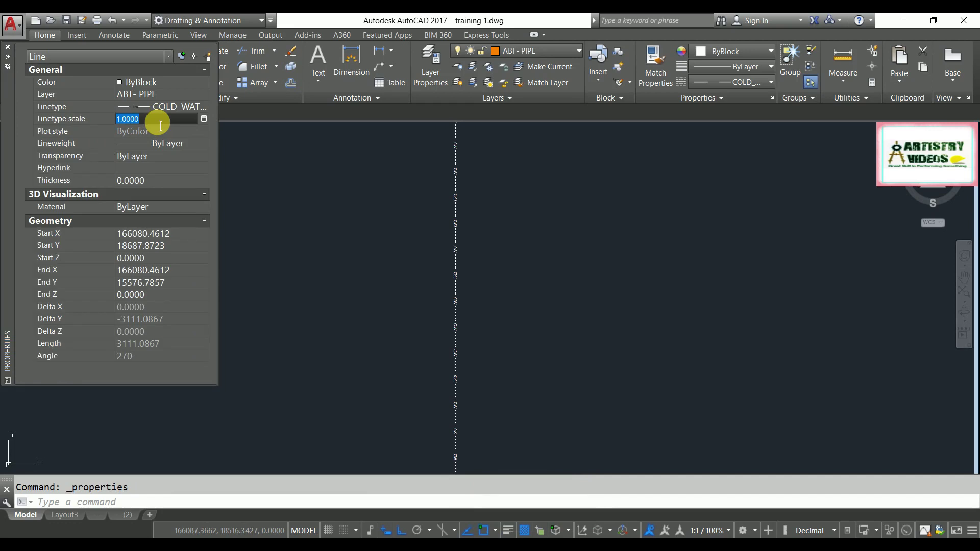
text(2)
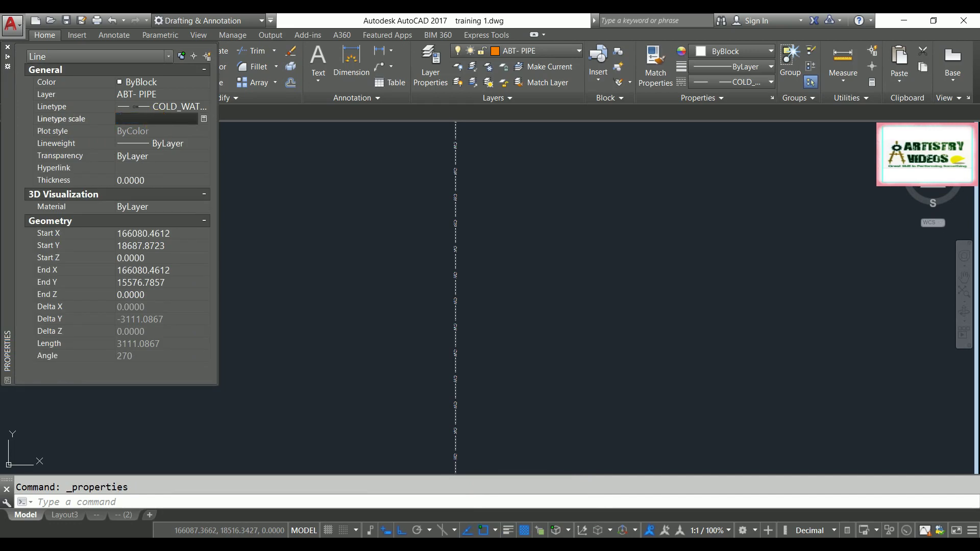
text(5)
key(Return)
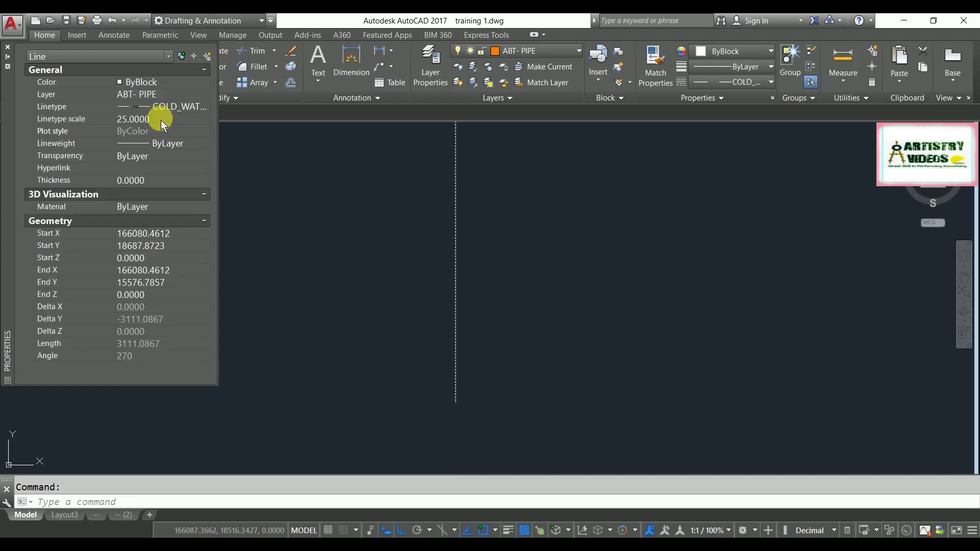
click(8, 47)
Draw a new pipe run continuing from the CW pipe's end
scroll(428, 250, down, 4)
scroll(440, 310, up, 5)
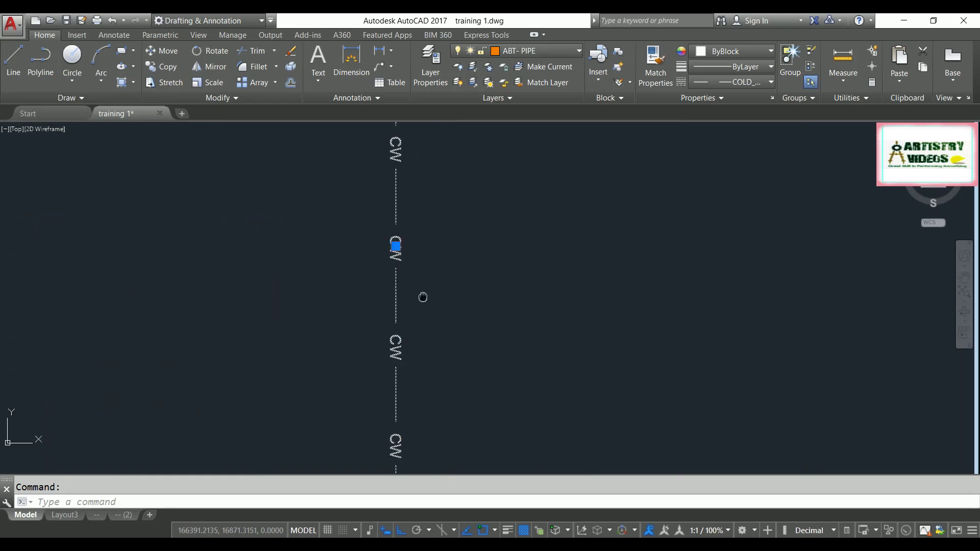
scroll(391, 296, down, 4)
middle_drag(391, 349, 433, 320)
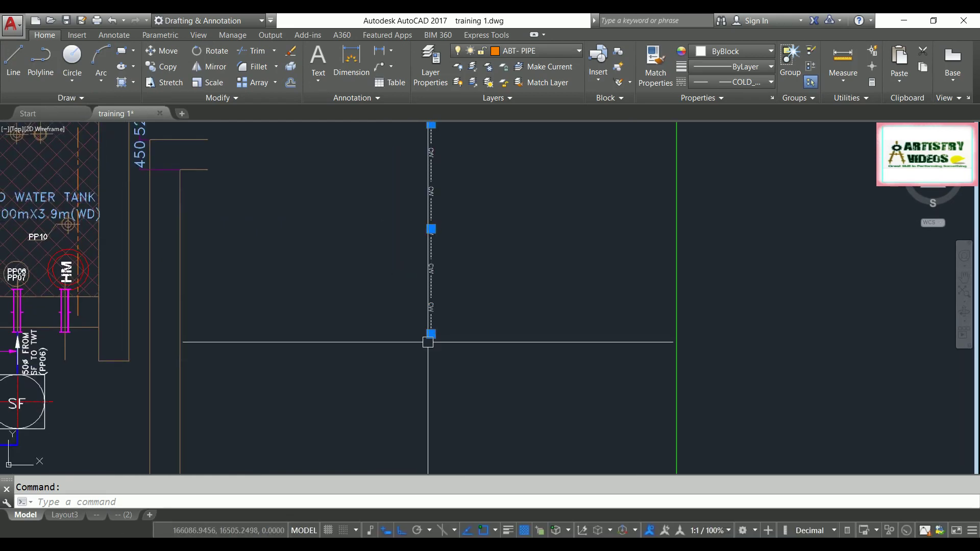
key(Escape)
middle_drag(473, 326, 457, 359)
text(l)
key(Return)
click(416, 367)
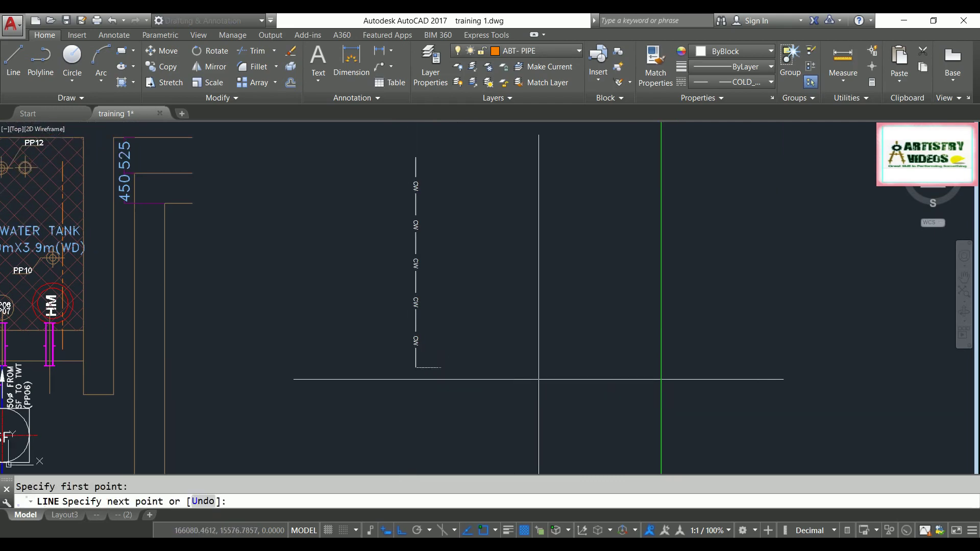
click(547, 425)
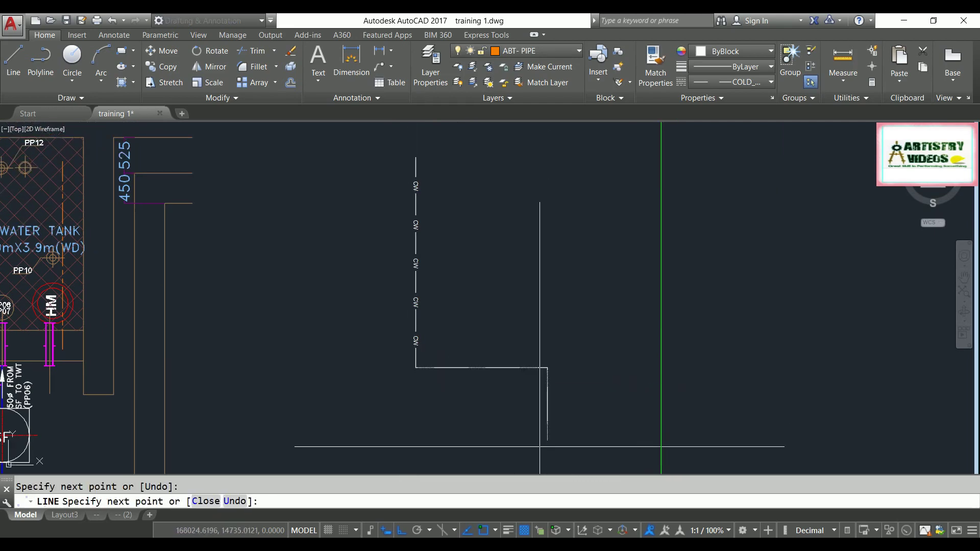
key(Return)
Copy the CW pipe's linetype and scale onto the new lines with MATCHPROP
scroll(465, 391, up, 2)
key(Escape)
text(ma)
key(Return)
click(378, 302)
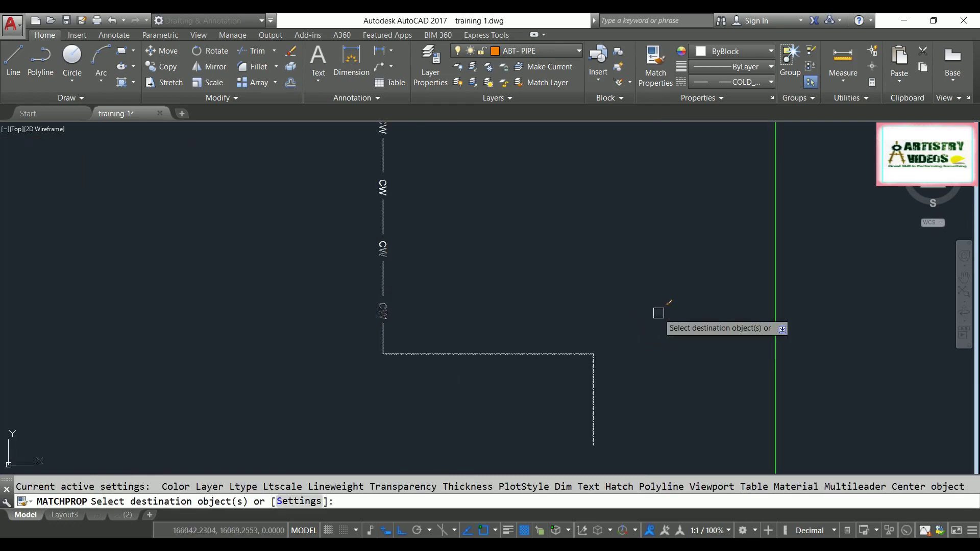
click(657, 313)
click(572, 388)
key(Return)
scroll(493, 371, down, 3)
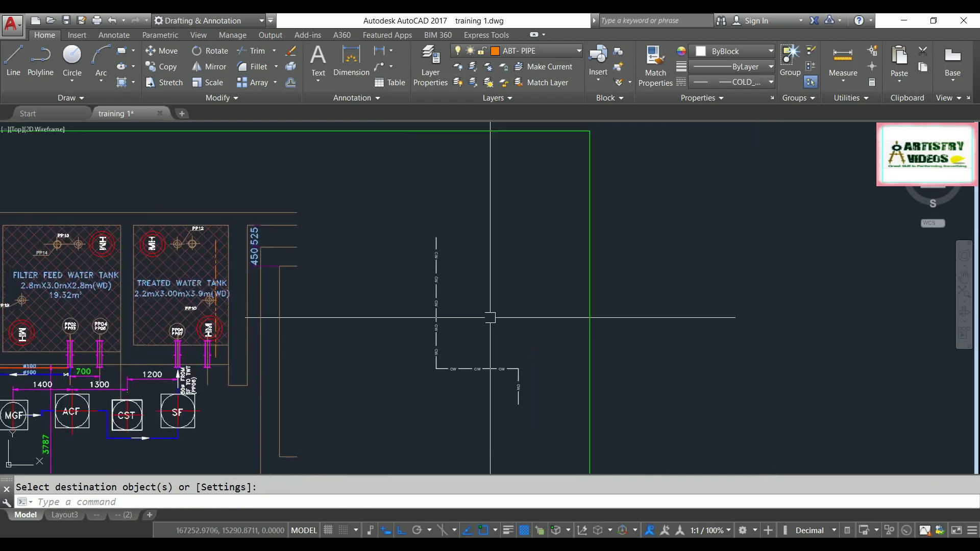
scroll(485, 377, up, 2)
middle_drag(456, 295, 511, 361)
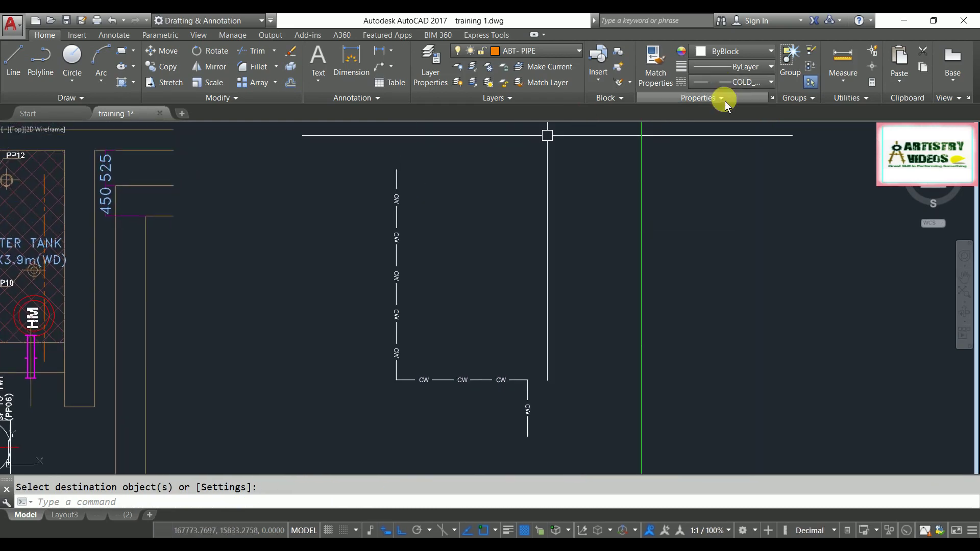
Make GAS_LINE_2 the current linetype from the Properties linetype dropdown
click(734, 83)
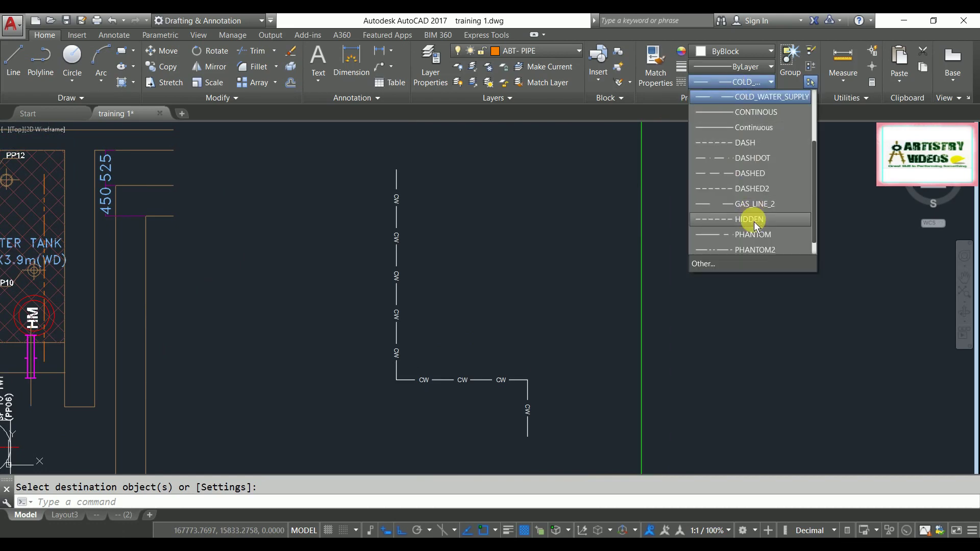
scroll(750, 213, down, 1)
click(750, 196)
middle_drag(494, 270, 474, 282)
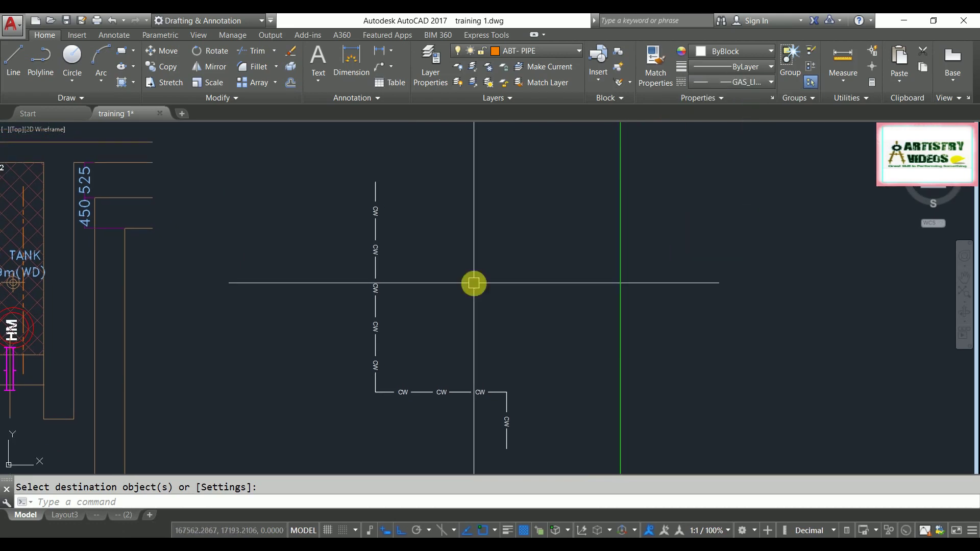
key(Escape)
Draw a vertical gas line to the right of the CW pipe and select it
text(l)
key(Return)
click(457, 189)
click(456, 369)
key(Return)
scroll(449, 284, up, 8)
scroll(540, 258, up, 3)
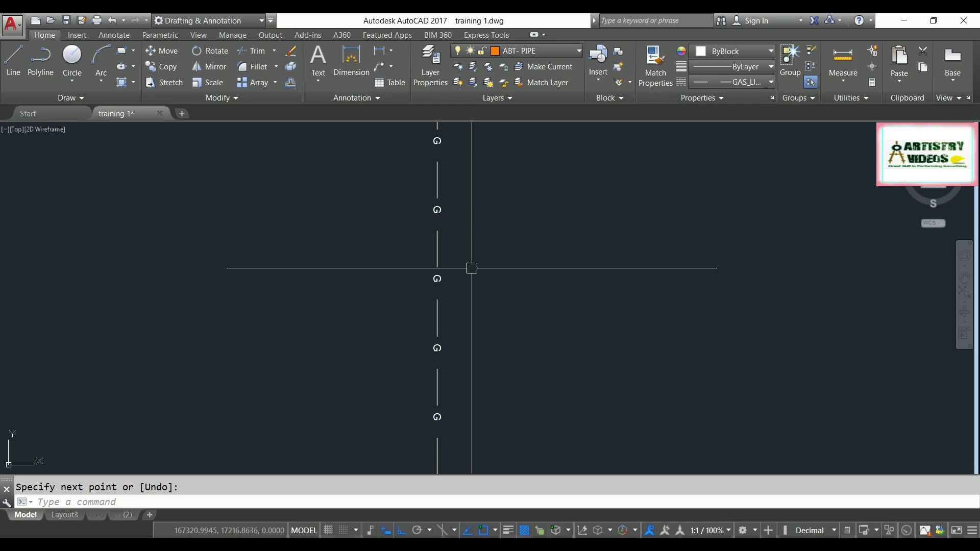
click(477, 215)
scroll(434, 313, up, 4)
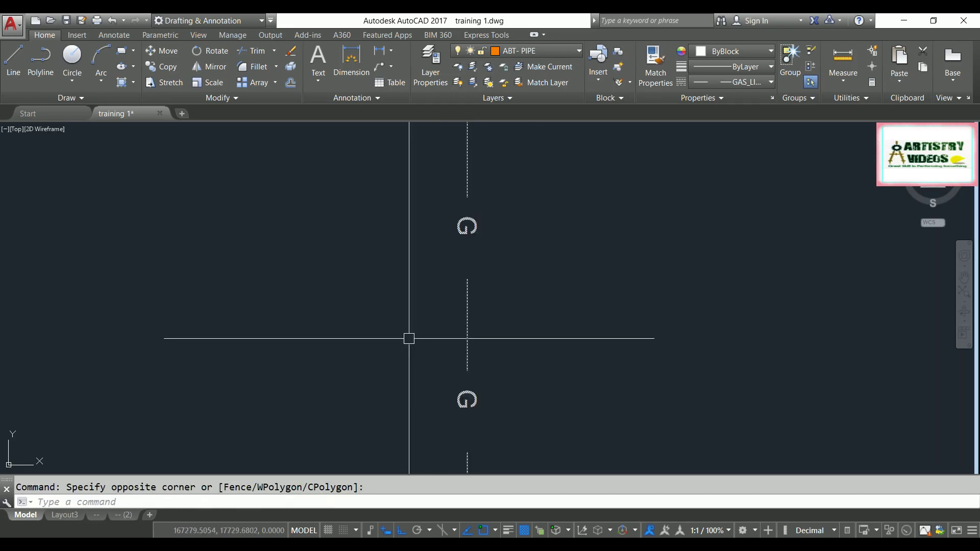
scroll(411, 322, down, 4)
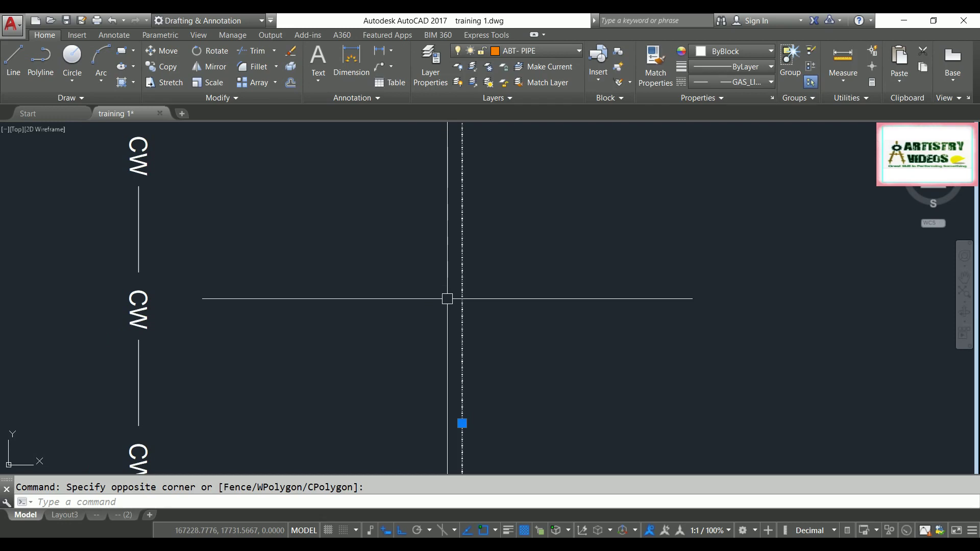
Give the selected gas line a linetype scale of 25 via Properties
key(ctrl+1)
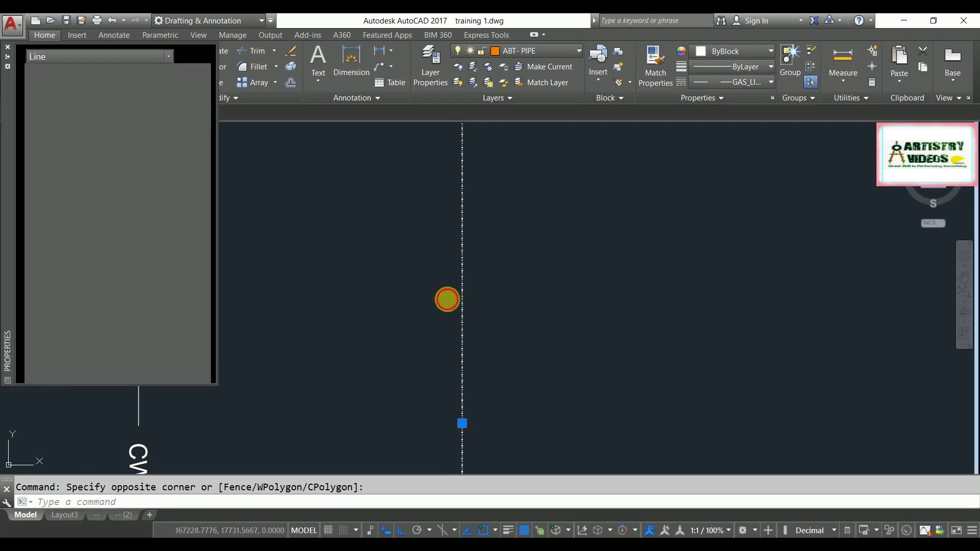
click(162, 120)
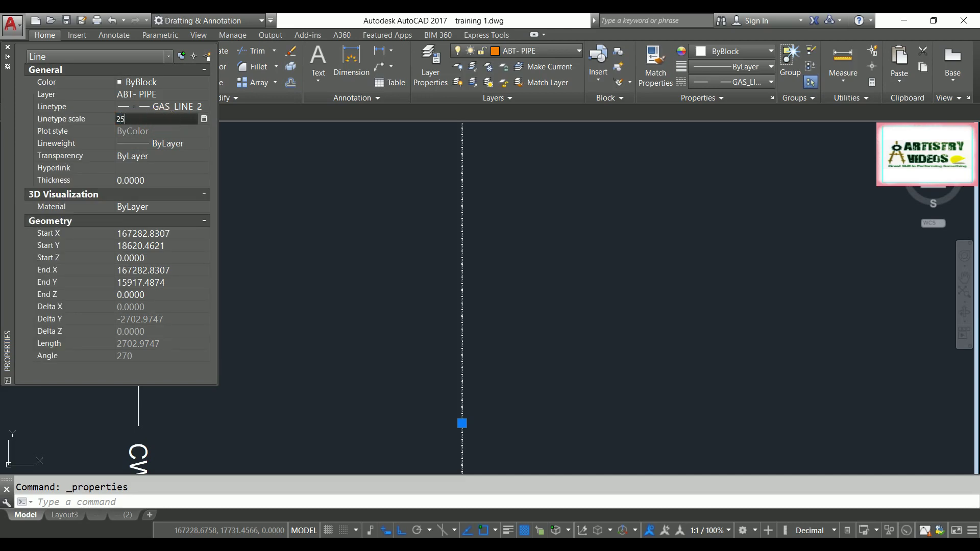
key(Return)
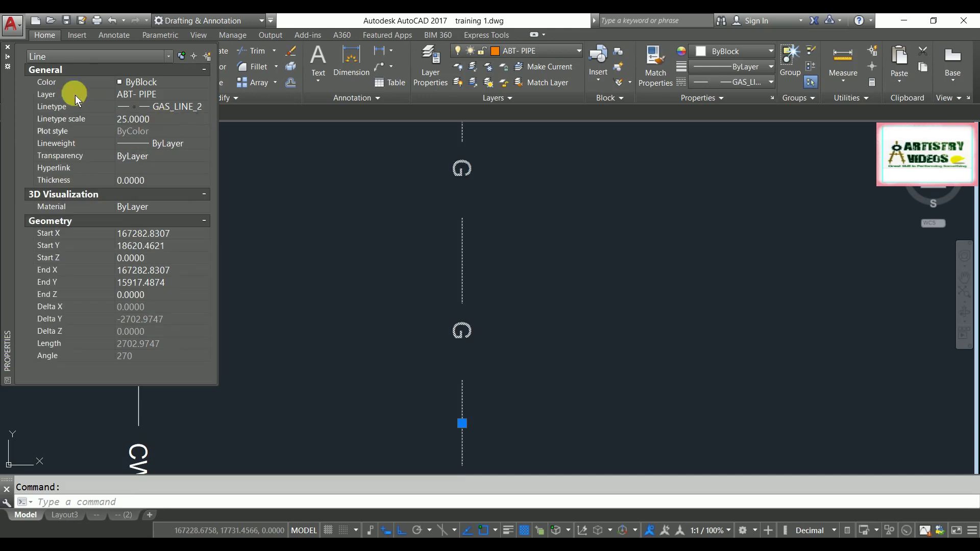
click(7, 49)
scroll(449, 286, down, 4)
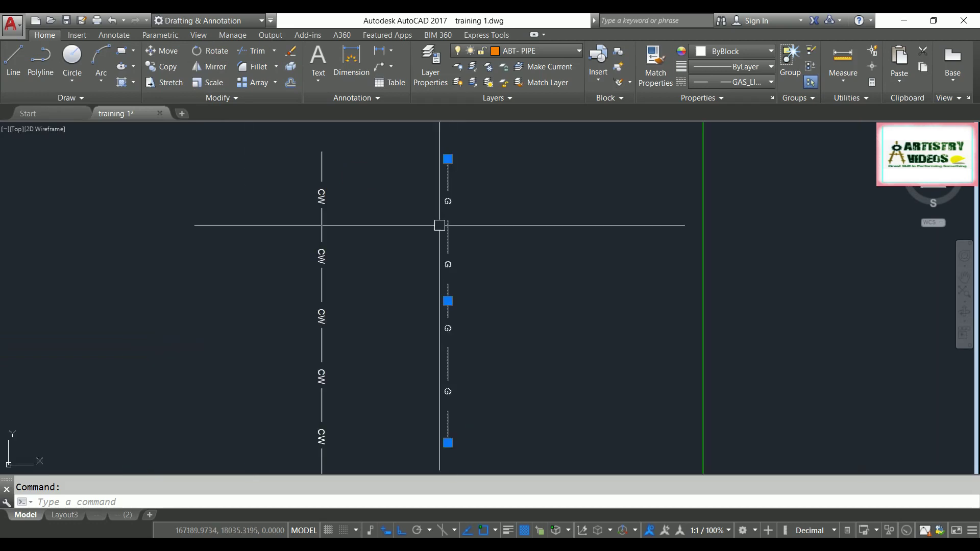
Draw a horizontal line running right from the gas pipe's bottom endpoint
scroll(446, 384, up, 2)
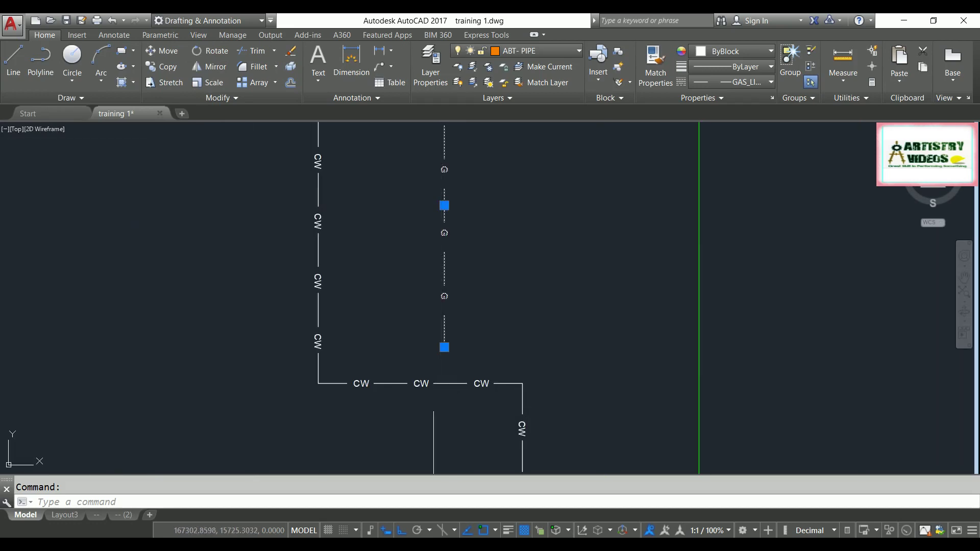
key(Escape)
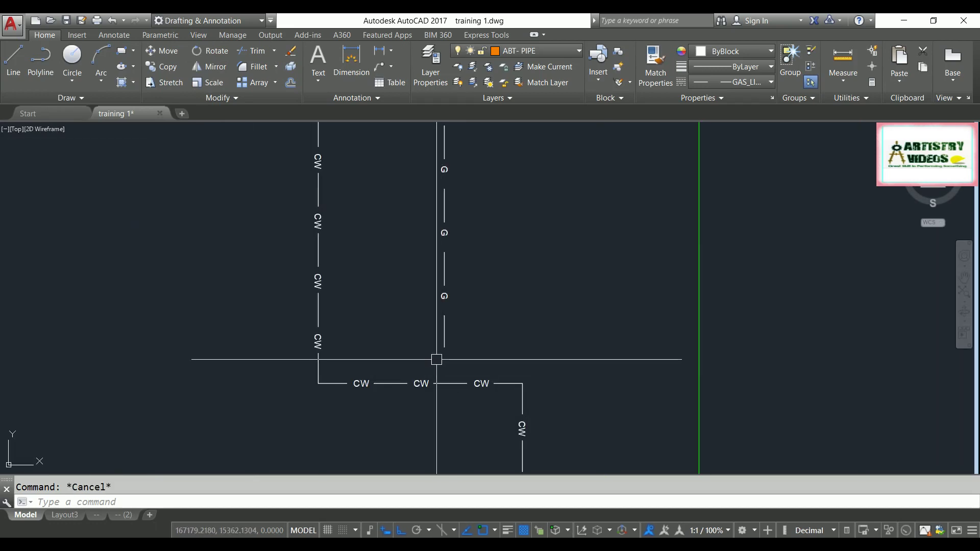
click(469, 349)
click(438, 343)
mouse_move(444, 337)
middle_down()
mouse_move(435, 350)
mouse_move(452, 352)
middle_up()
key(Escape)
scroll(429, 317, down, 3)
scroll(418, 306, up, 3)
middle_drag(417, 301, 376, 228)
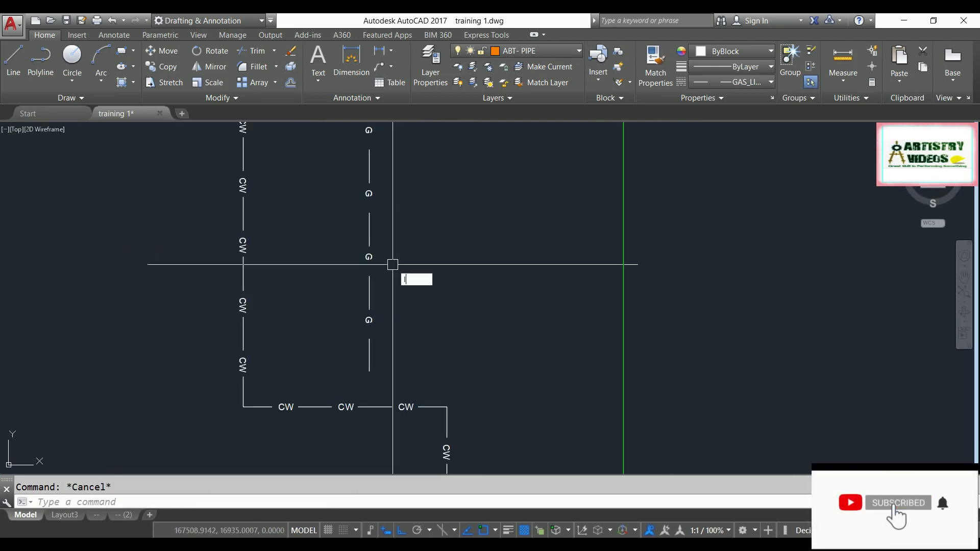
key(Return)
click(369, 368)
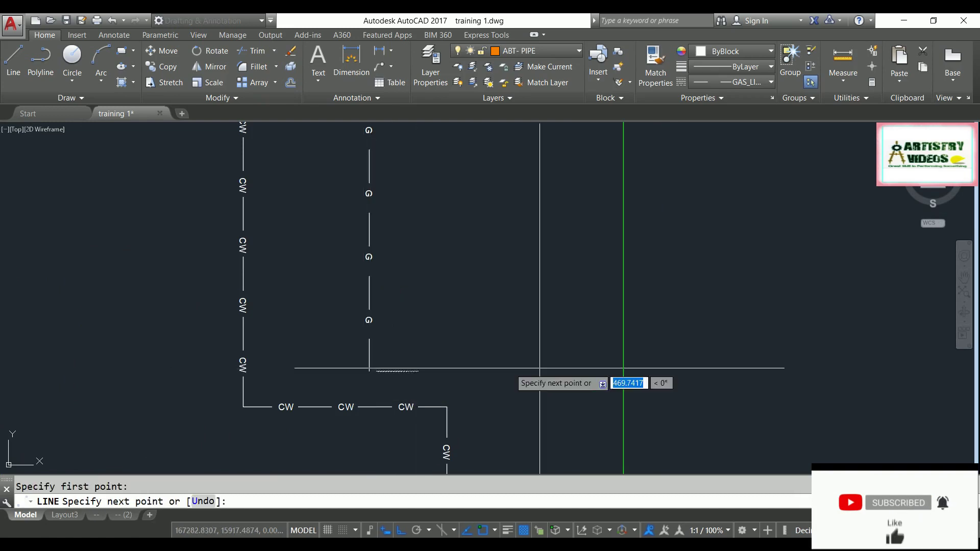
click(608, 367)
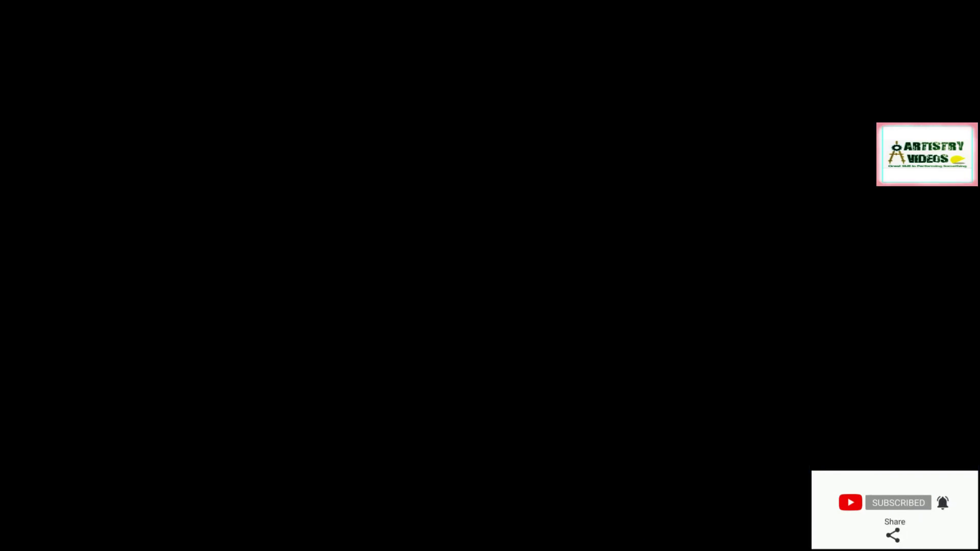